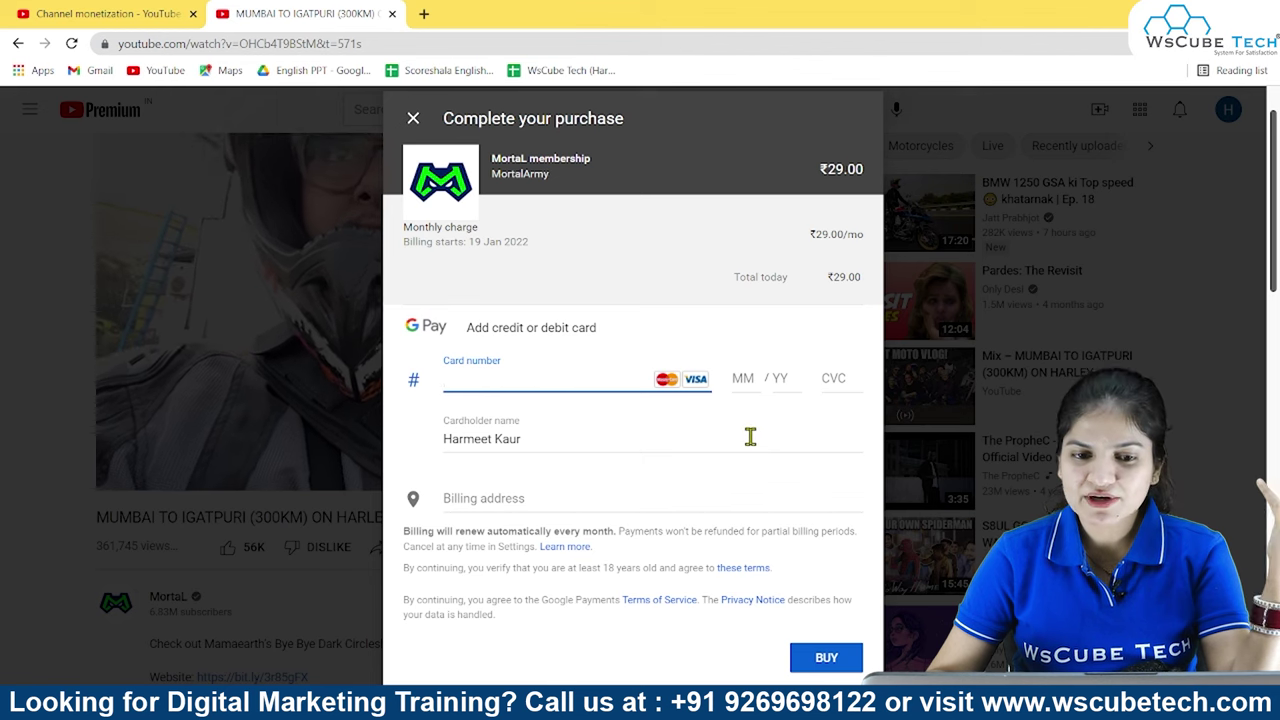
Dismiss the MortaL membership purchase form without buying and close the video page
left_click(413, 119)
left_click(755, 520)
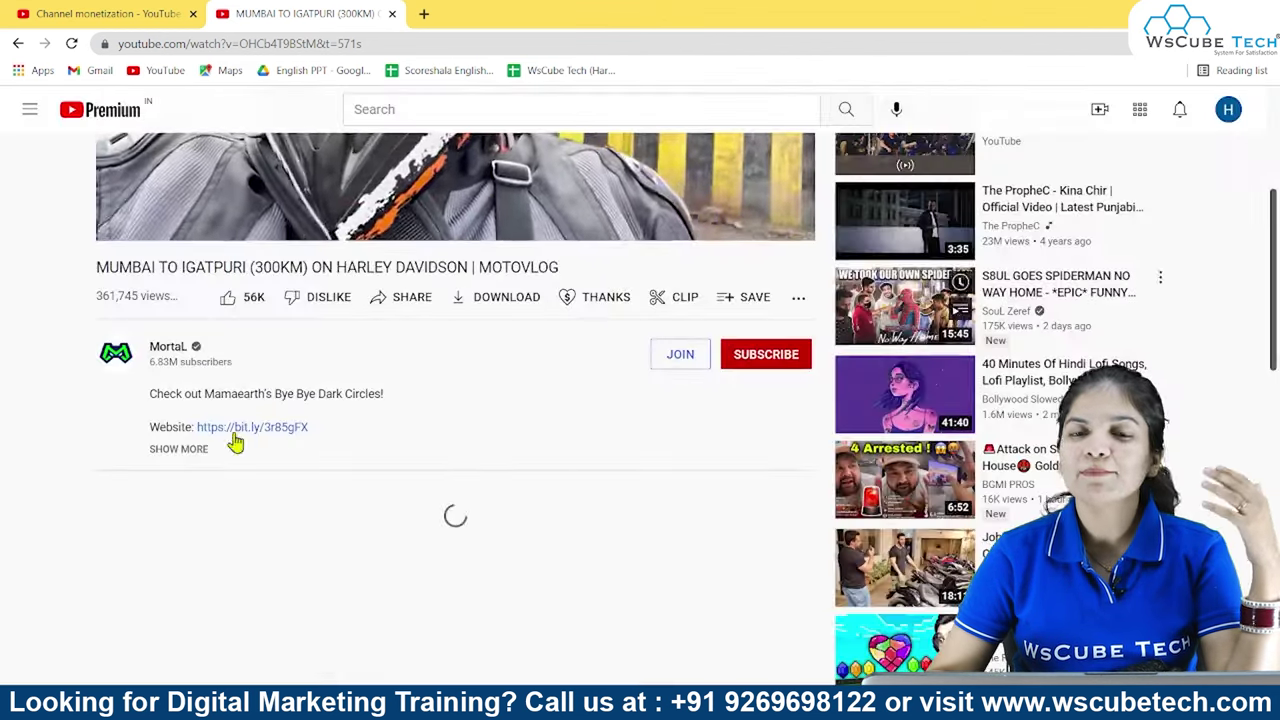
scroll(567, 524, "up", 2)
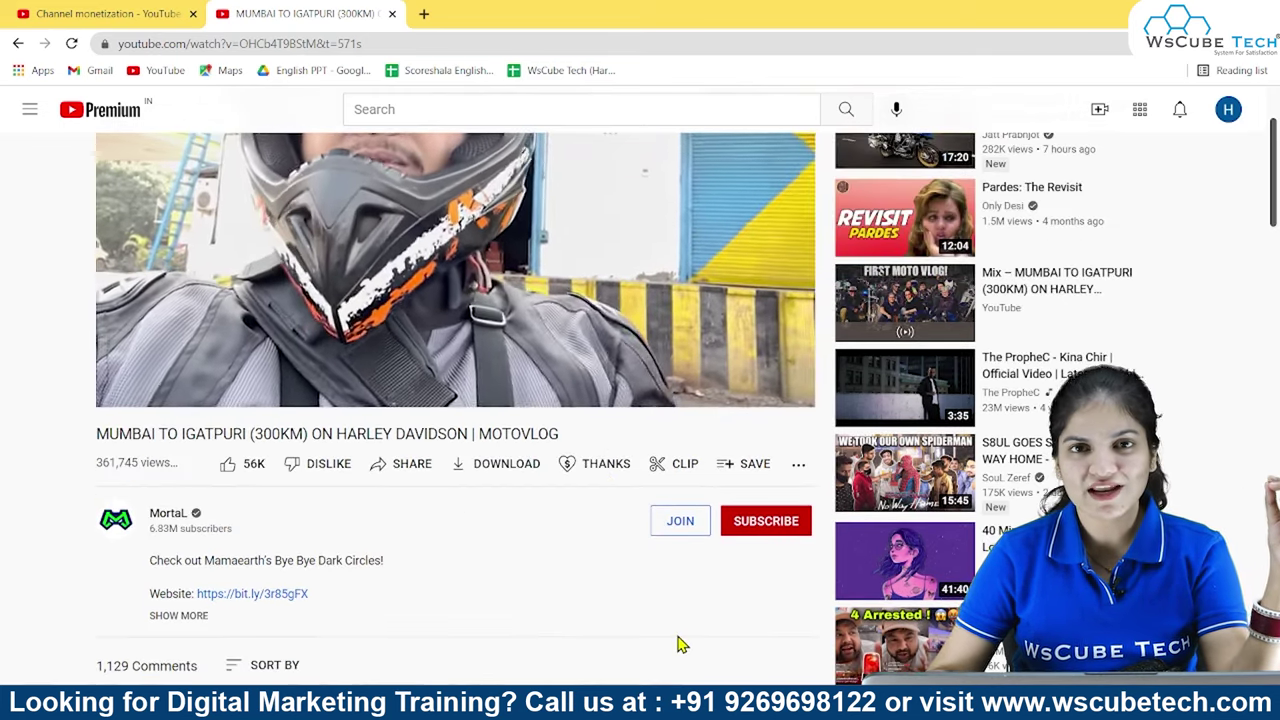
left_click(392, 14)
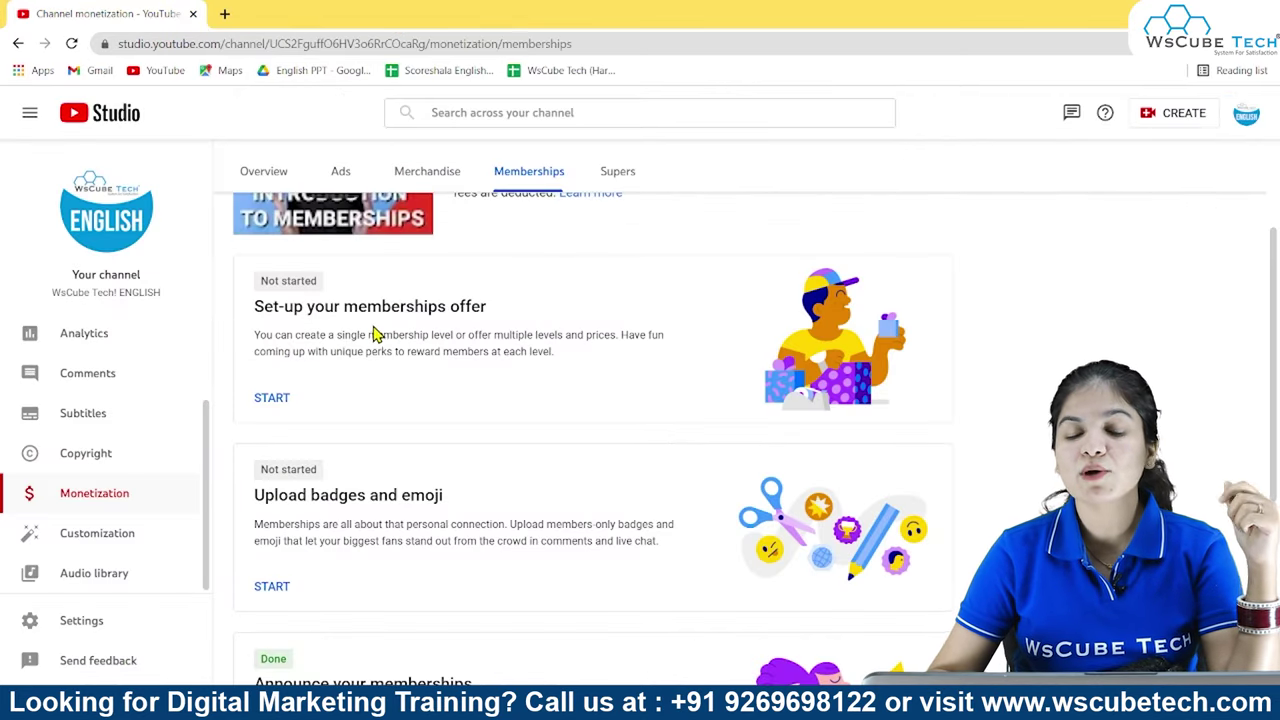
Start the memberships offer setup and preview the one-level, three-level, four-level and start-from-scratch templates
left_click(282, 396)
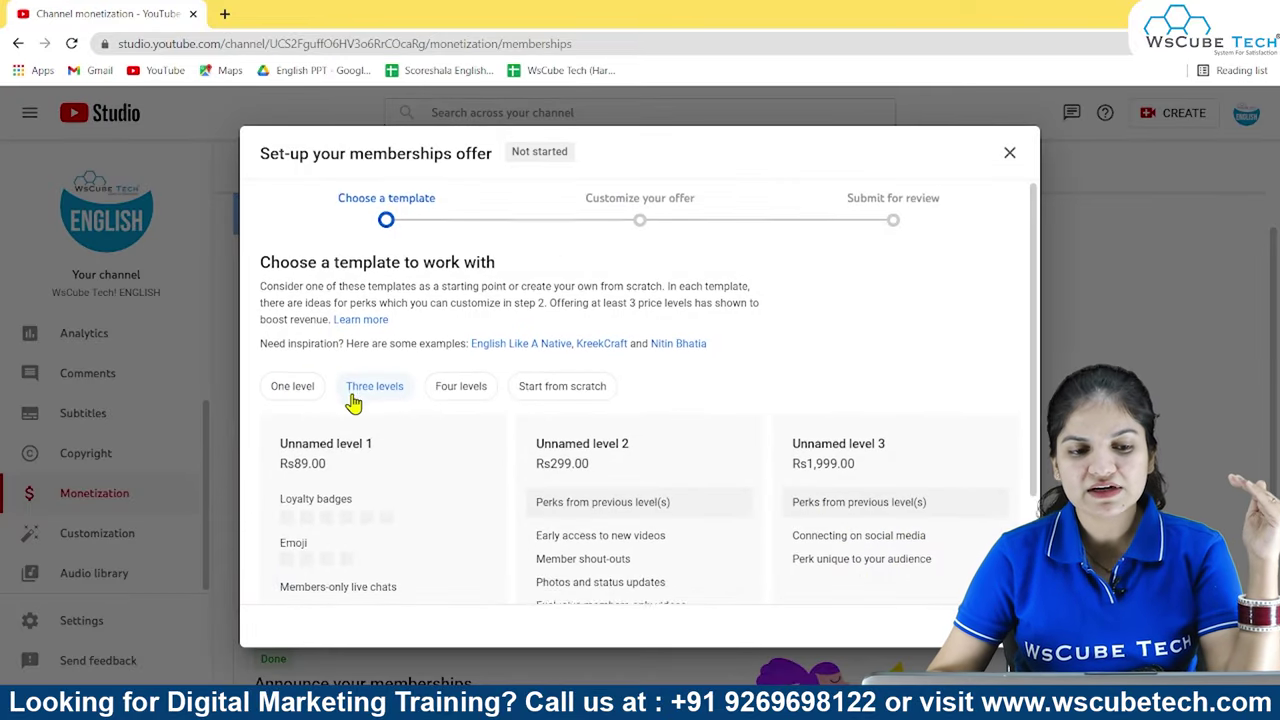
scroll(354, 397, "down", 1)
left_click(288, 309)
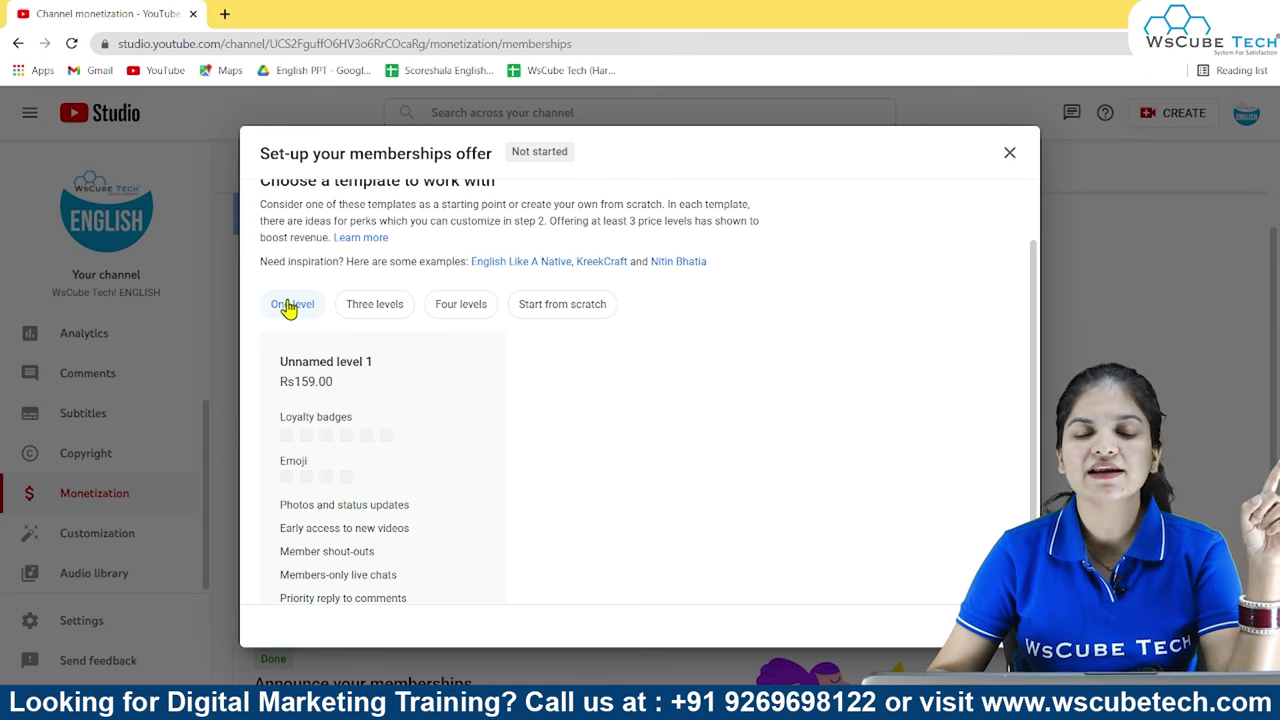
left_click(397, 312)
left_click(449, 310)
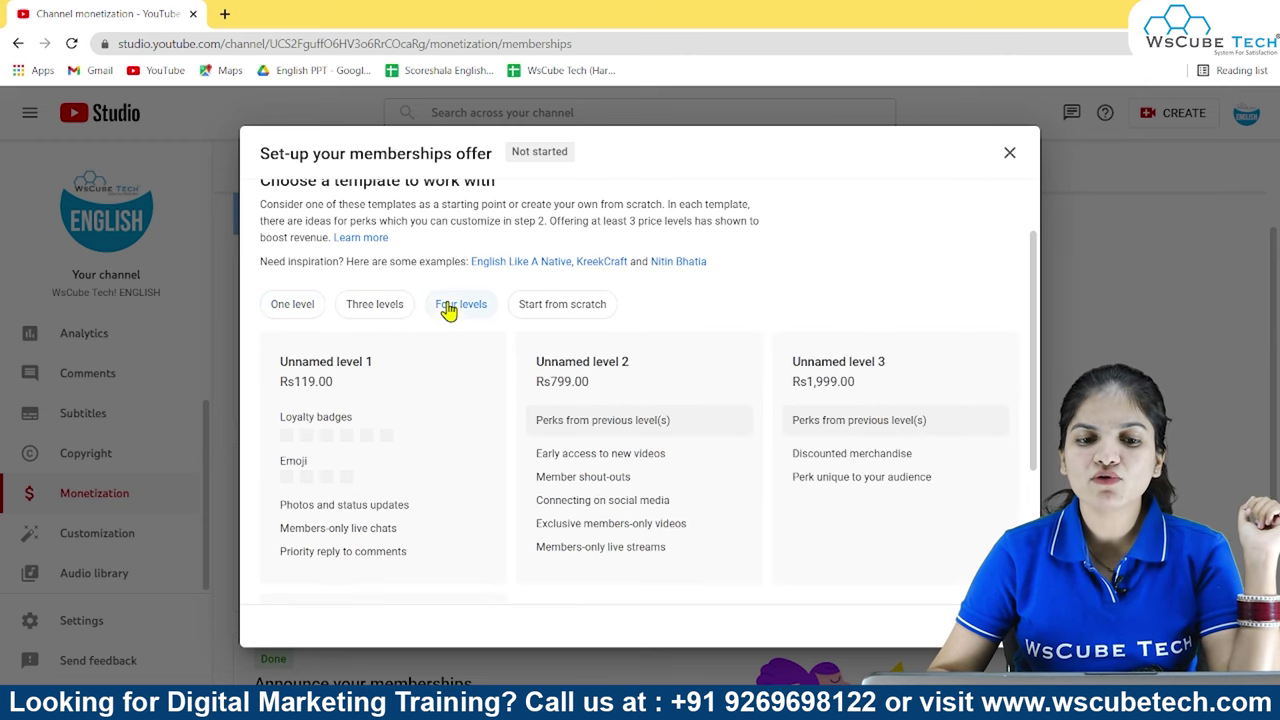
left_click(553, 307)
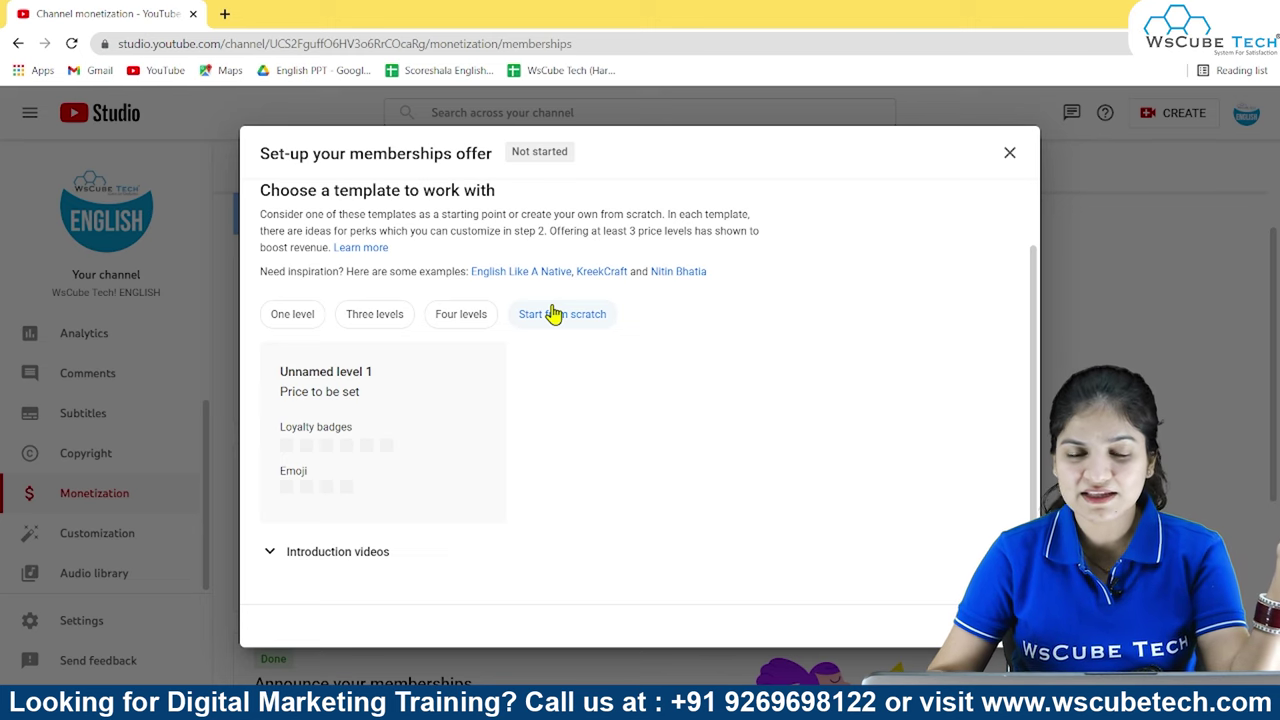
Choose the three-level template and proceed to customizing the offer
left_click(293, 322)
left_click(377, 325)
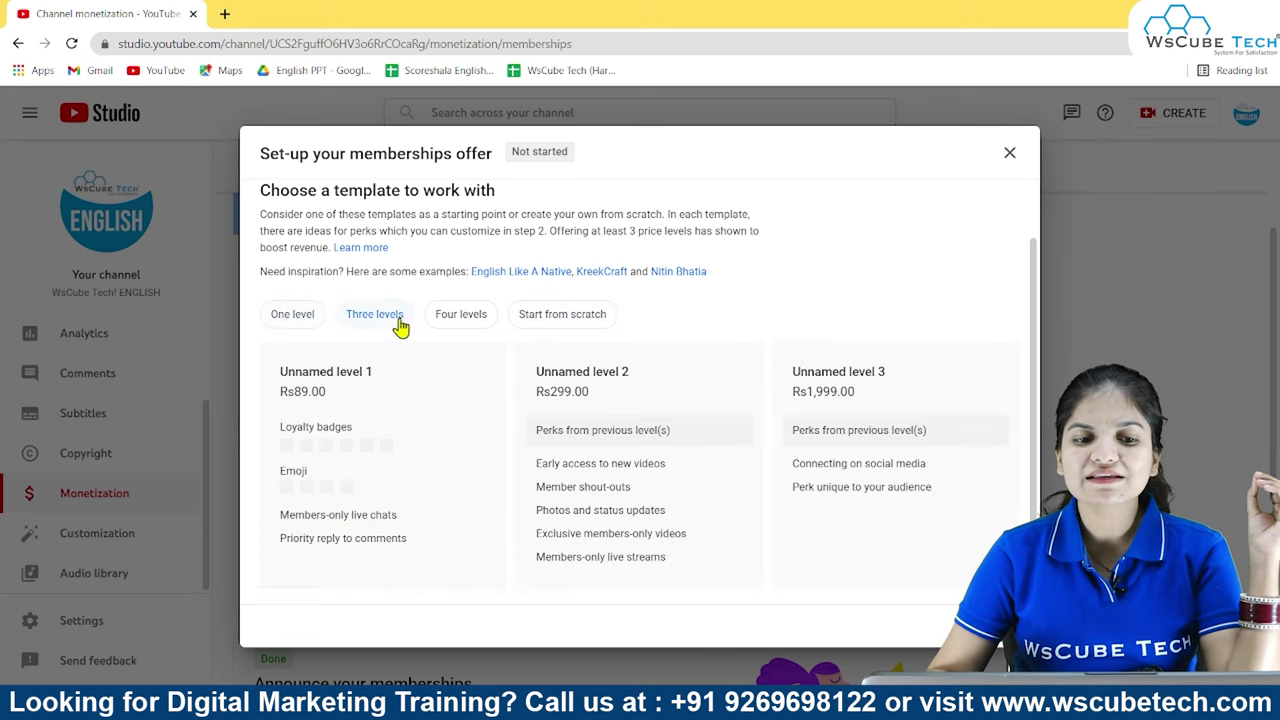
scroll(366, 488, "down", 1)
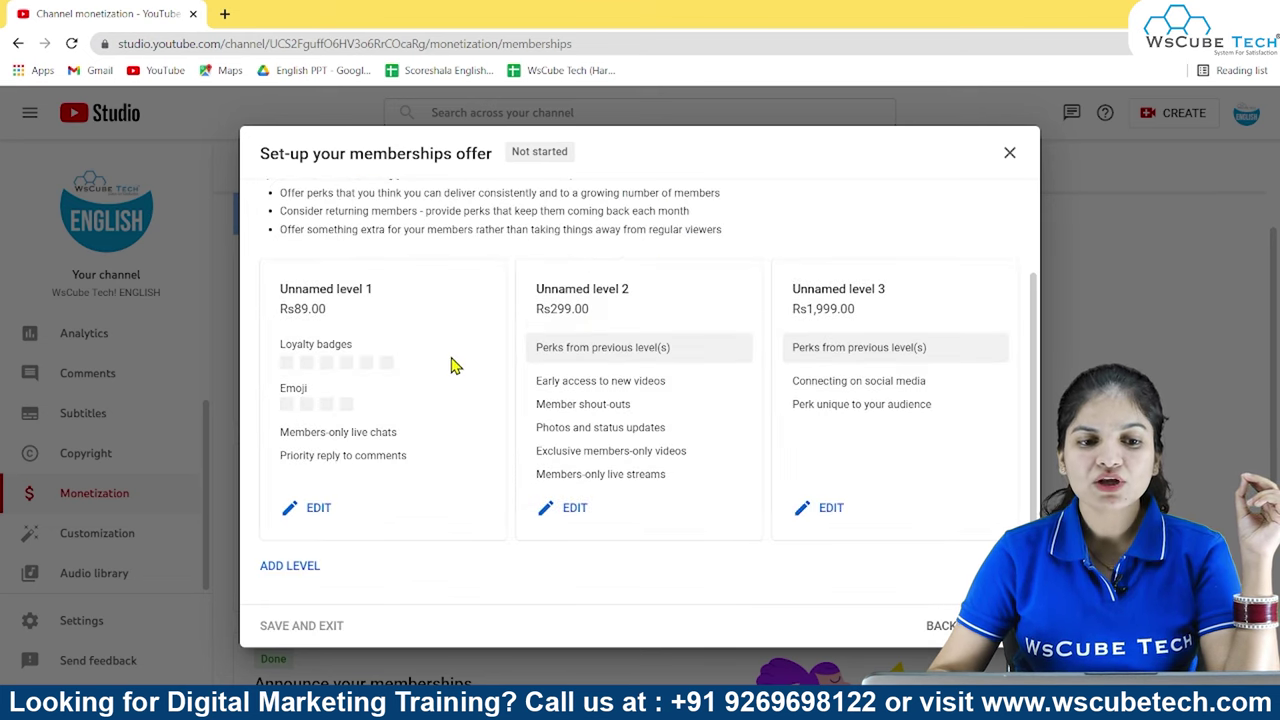
Edit the first membership level and name it "WsCube Member"
left_click(289, 510)
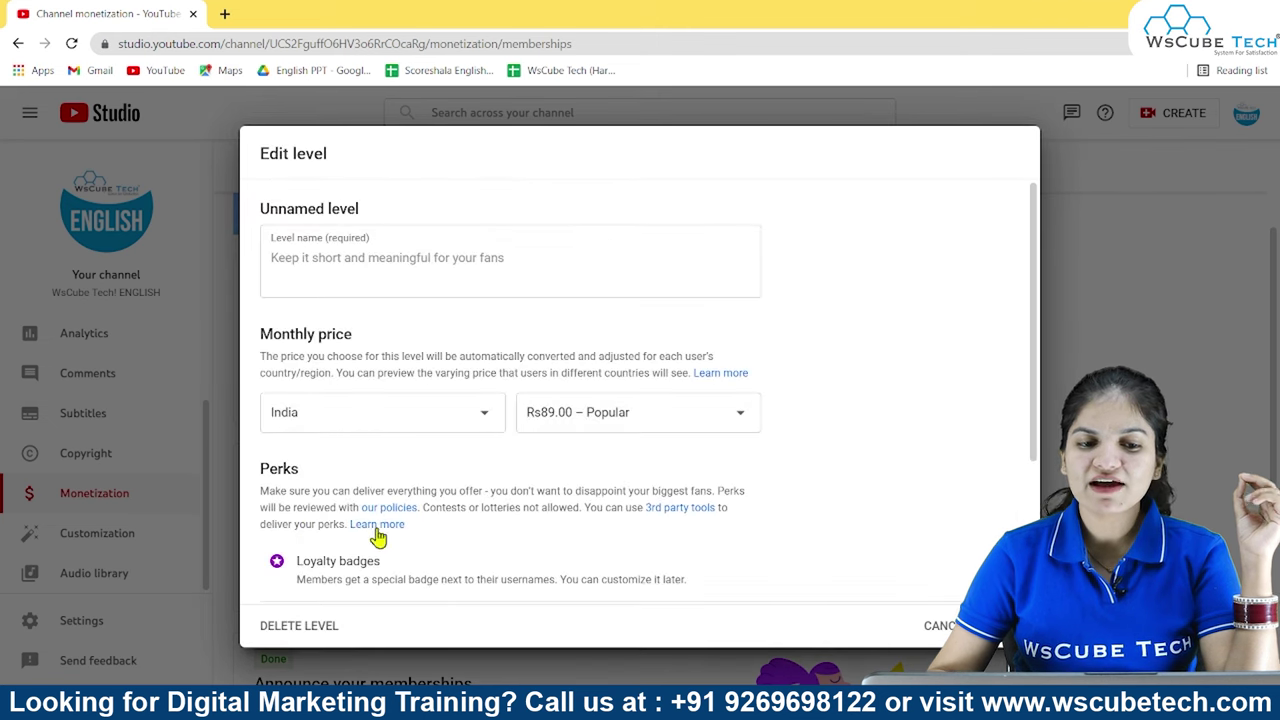
left_click(501, 259)
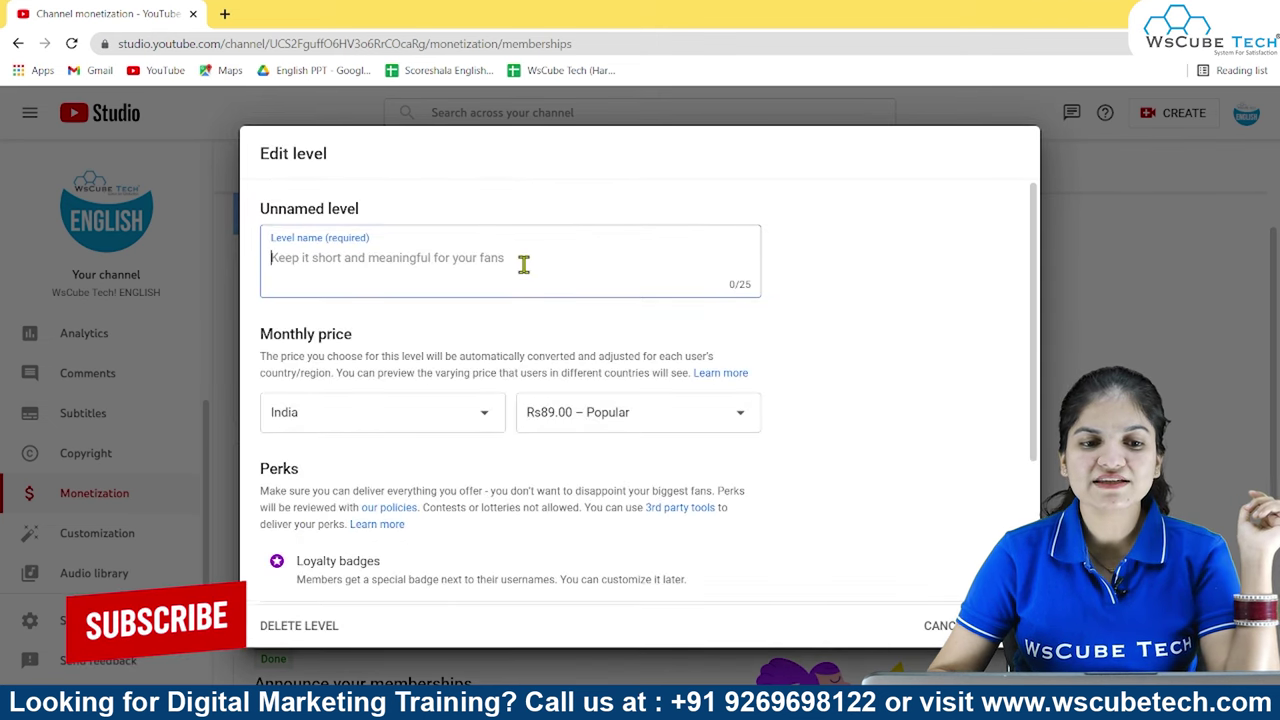
type("WsCube")
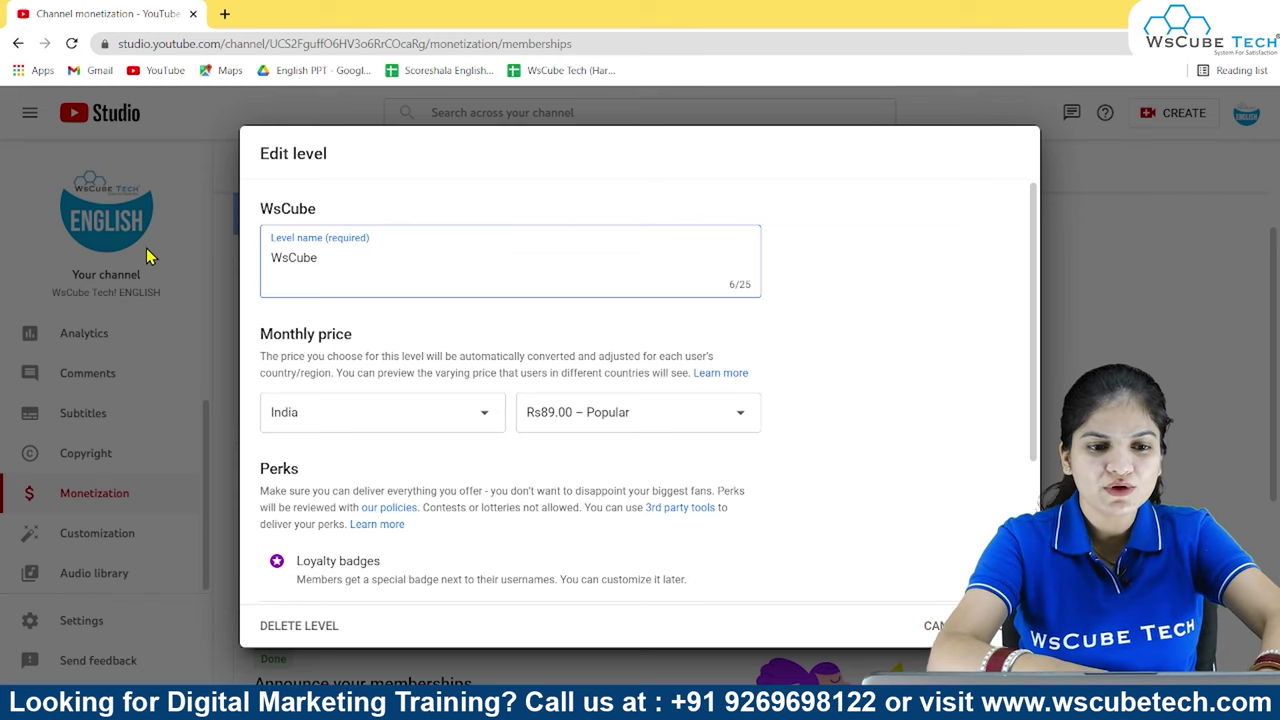
type(" Member")
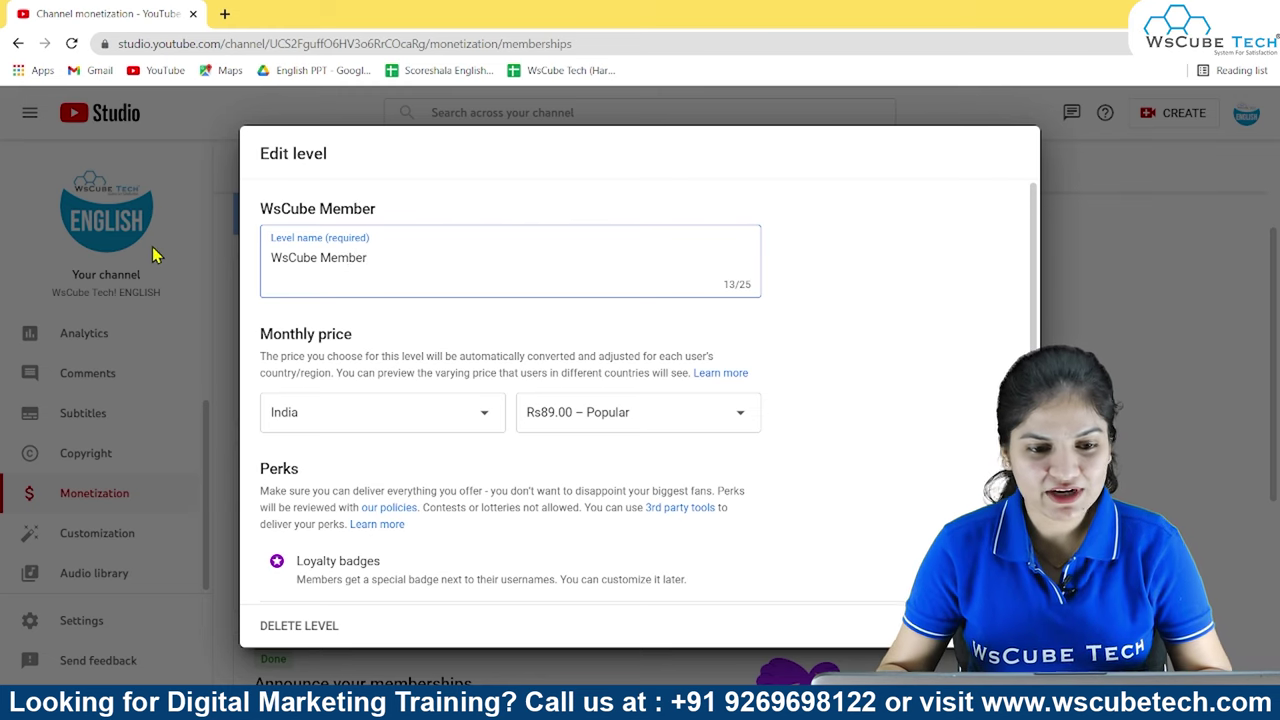
Set the WsCube Member level's monthly price for India to Rs29.00
left_click(446, 420)
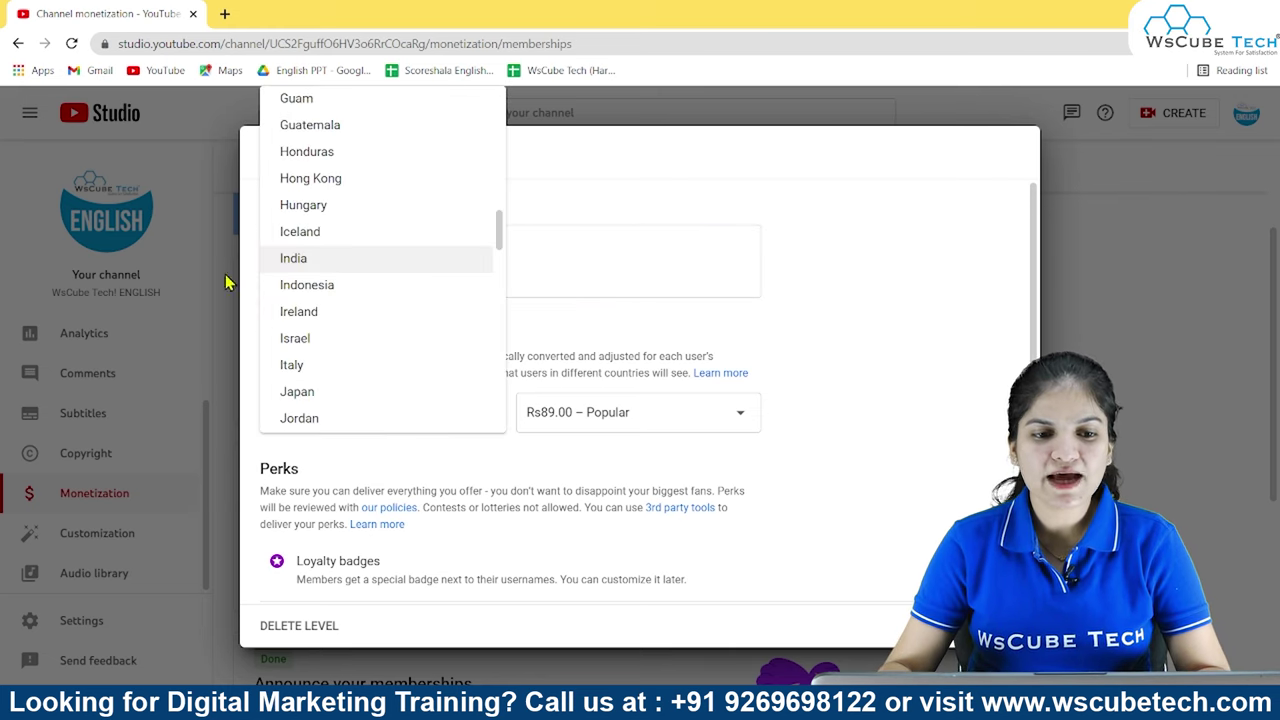
left_click(581, 374)
left_click(666, 420)
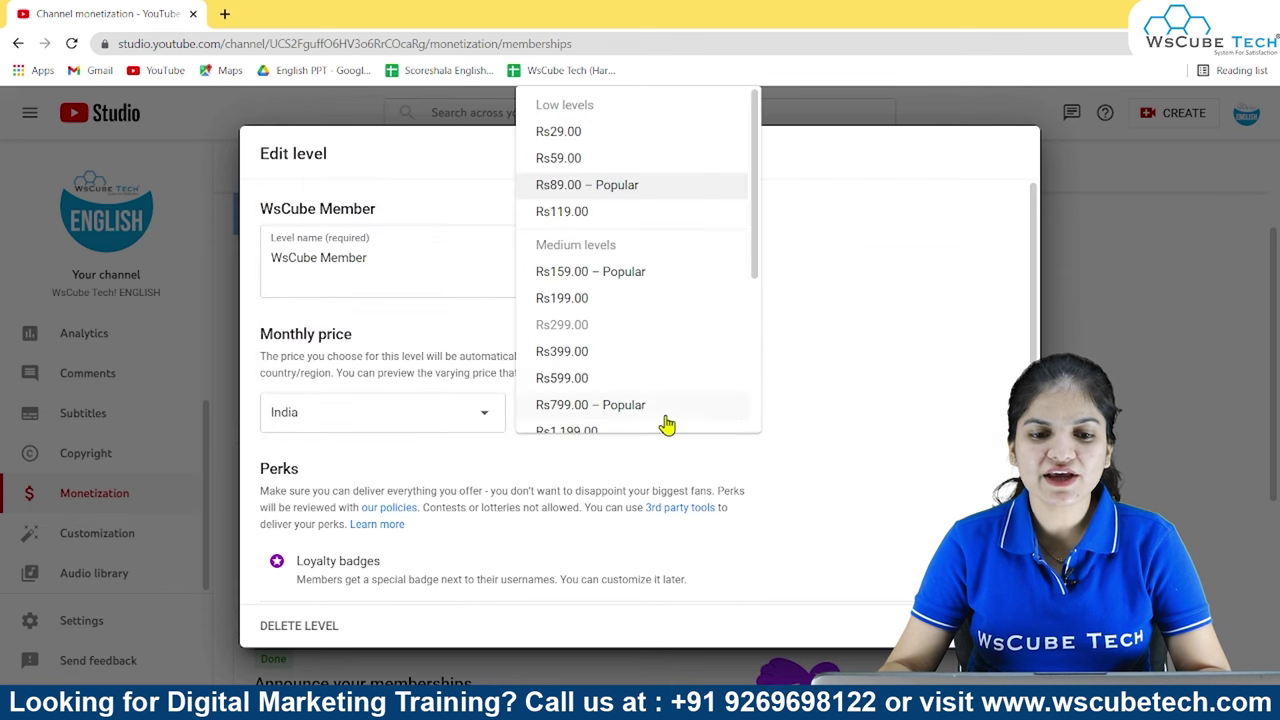
left_click(586, 131)
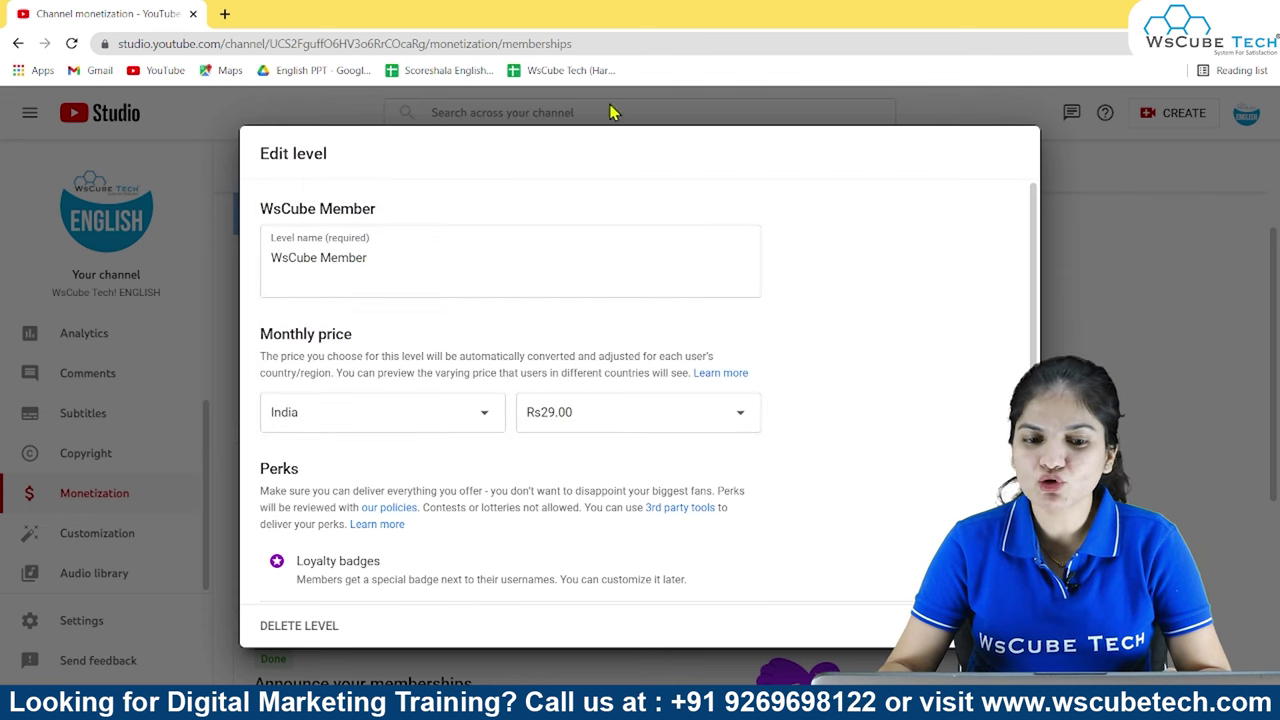
Remove the members-only live chats perk from the WsCube Member level and save the level
scroll(597, 432, "down", 1)
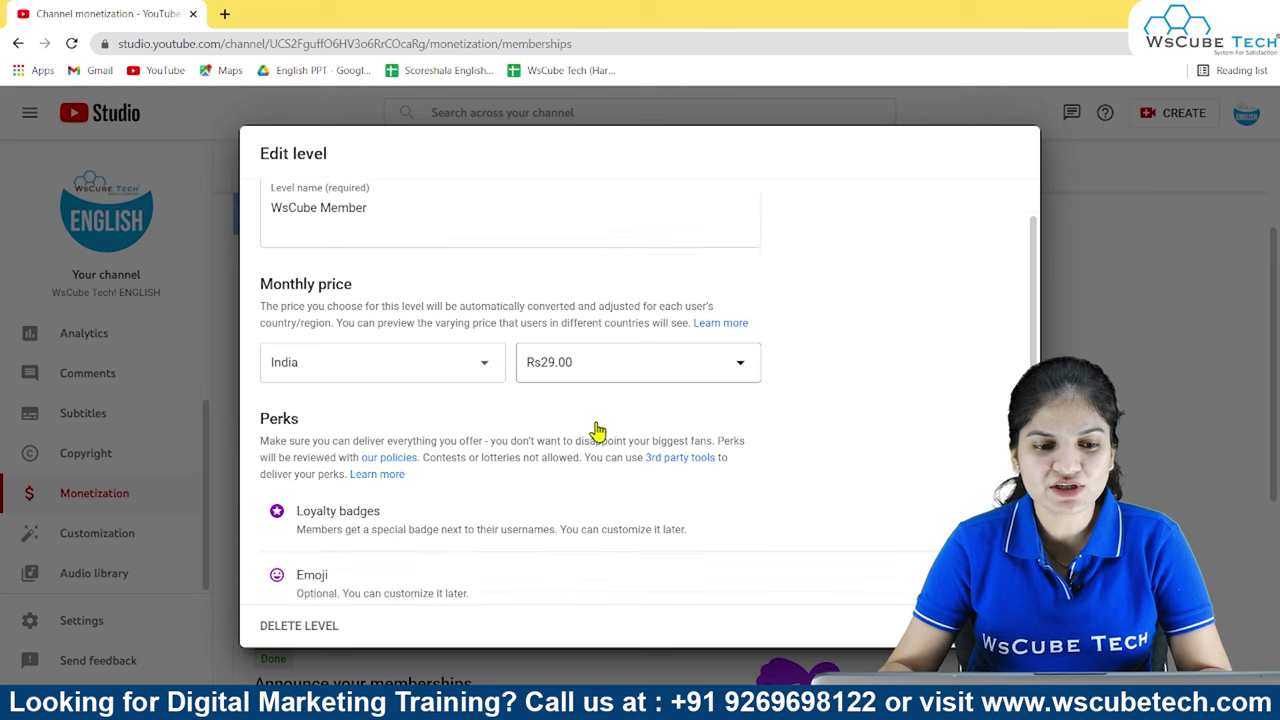
scroll(597, 432, "down", 2)
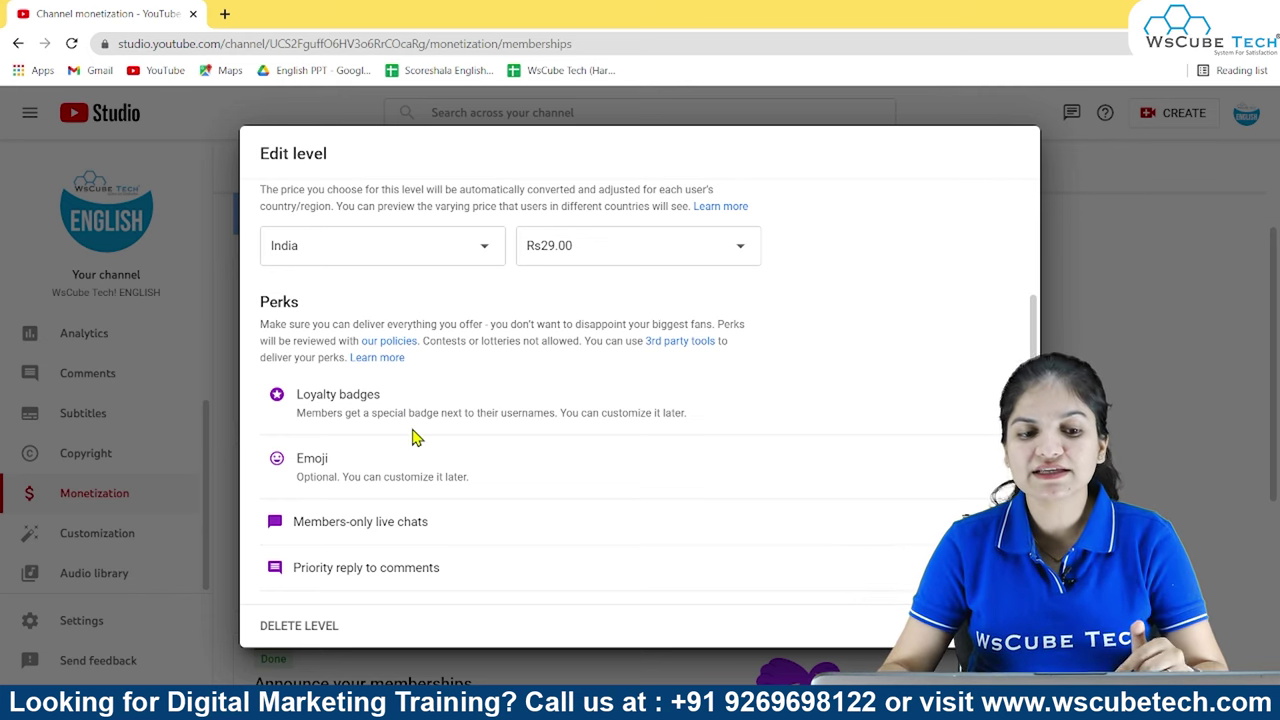
left_click_drag(330, 460, 300, 457)
left_click(410, 462)
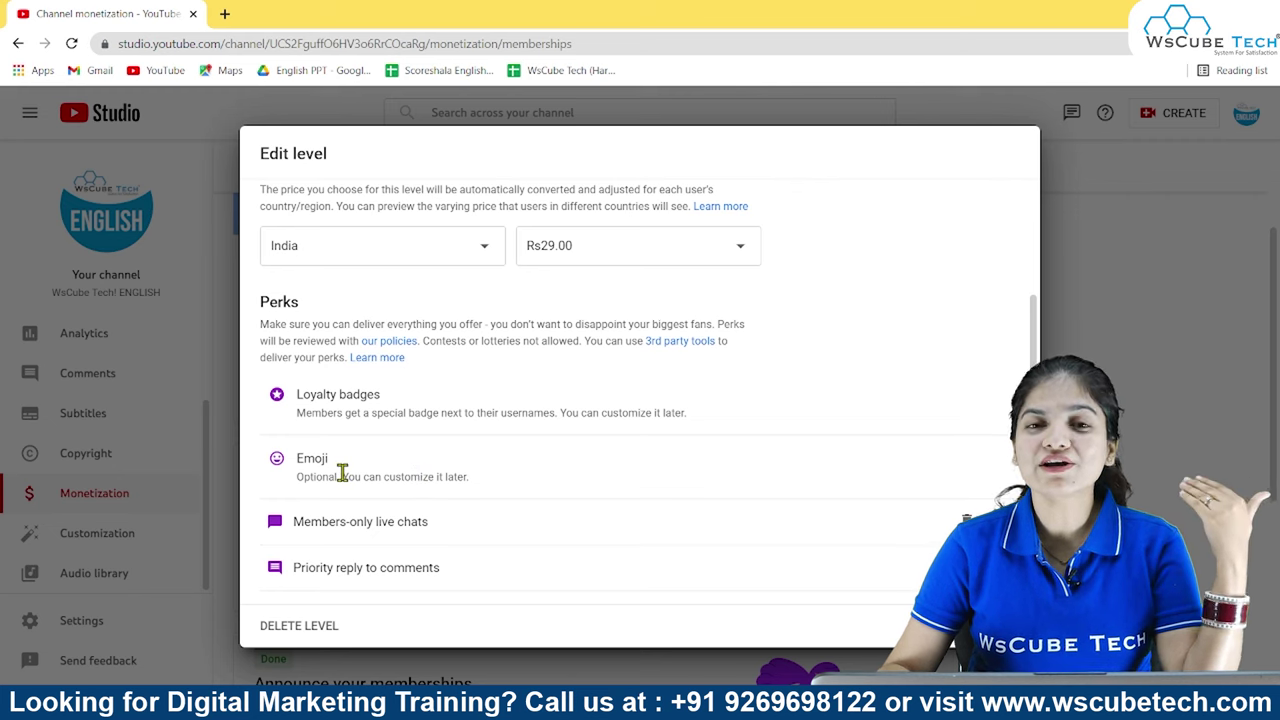
scroll(371, 523, "down", 1)
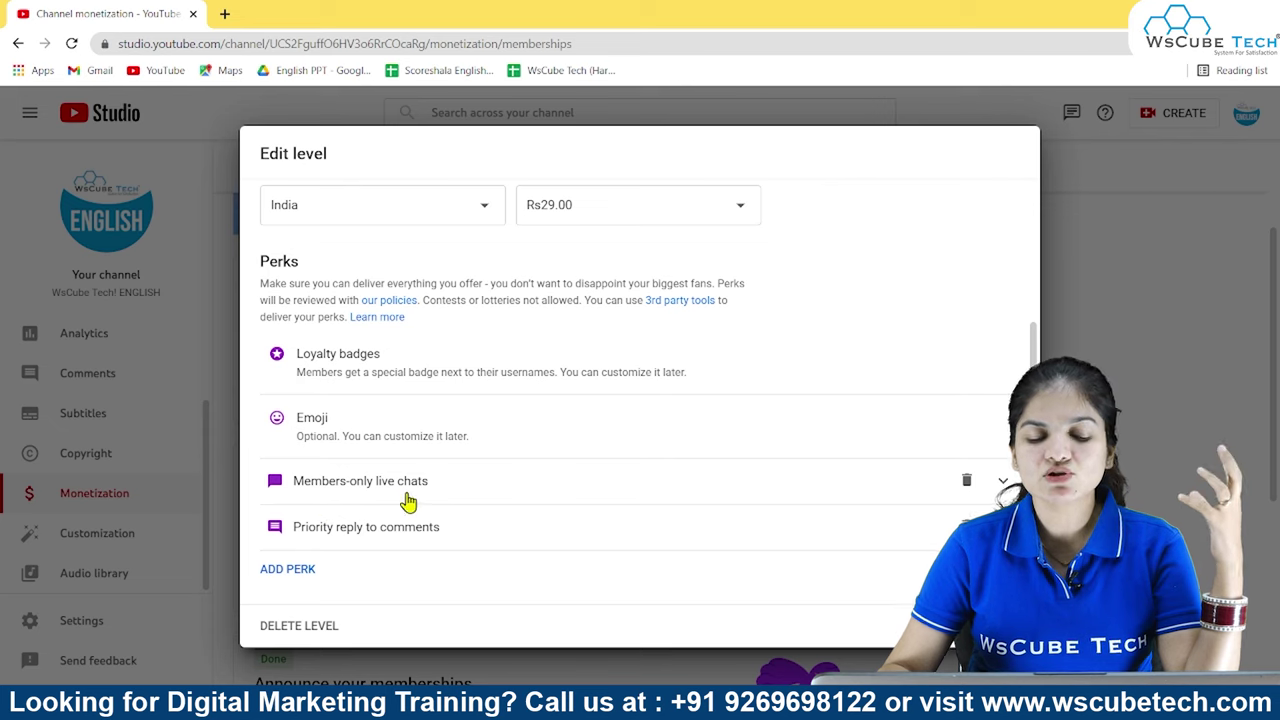
left_click(968, 485)
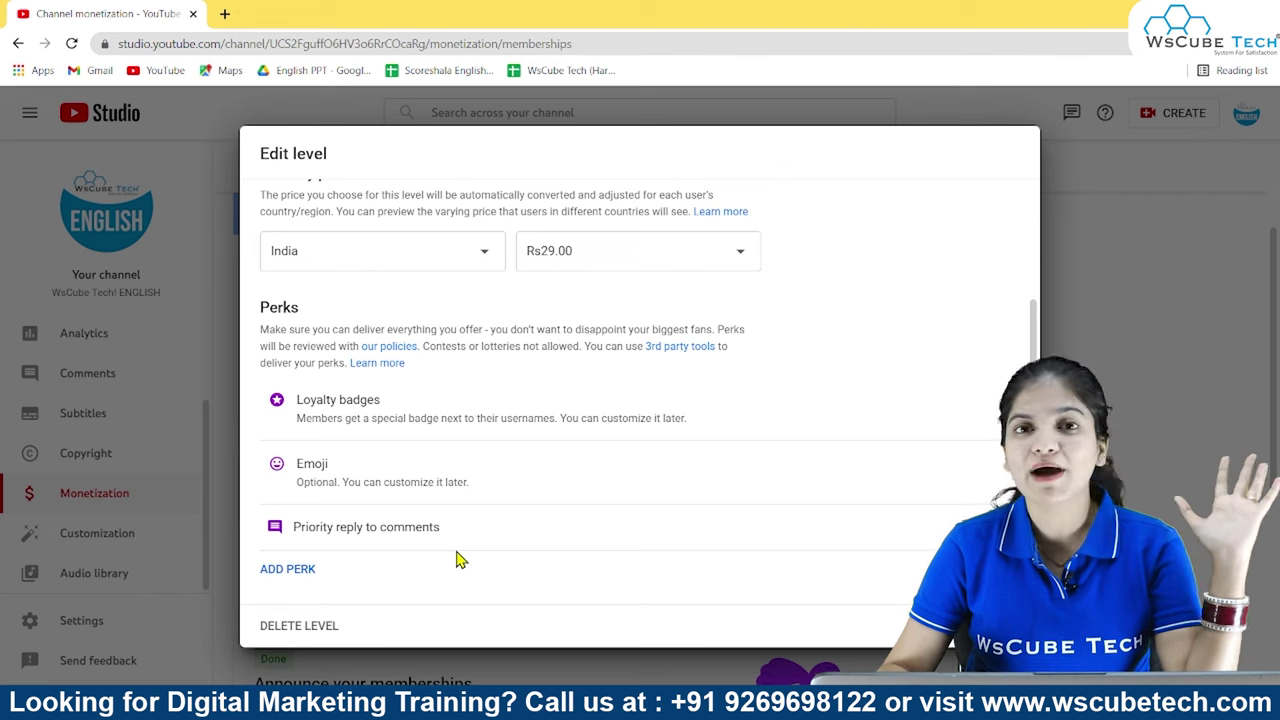
scroll(457, 557, "up", 3)
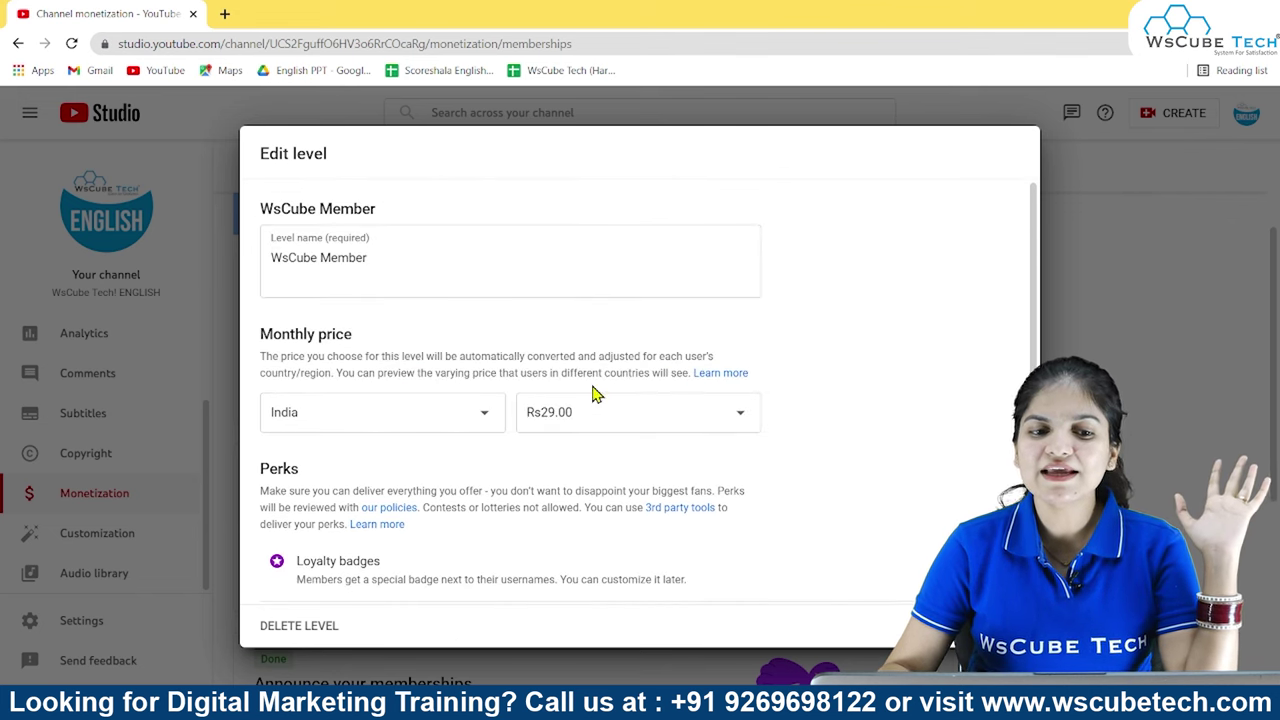
scroll(594, 394, "down", 3)
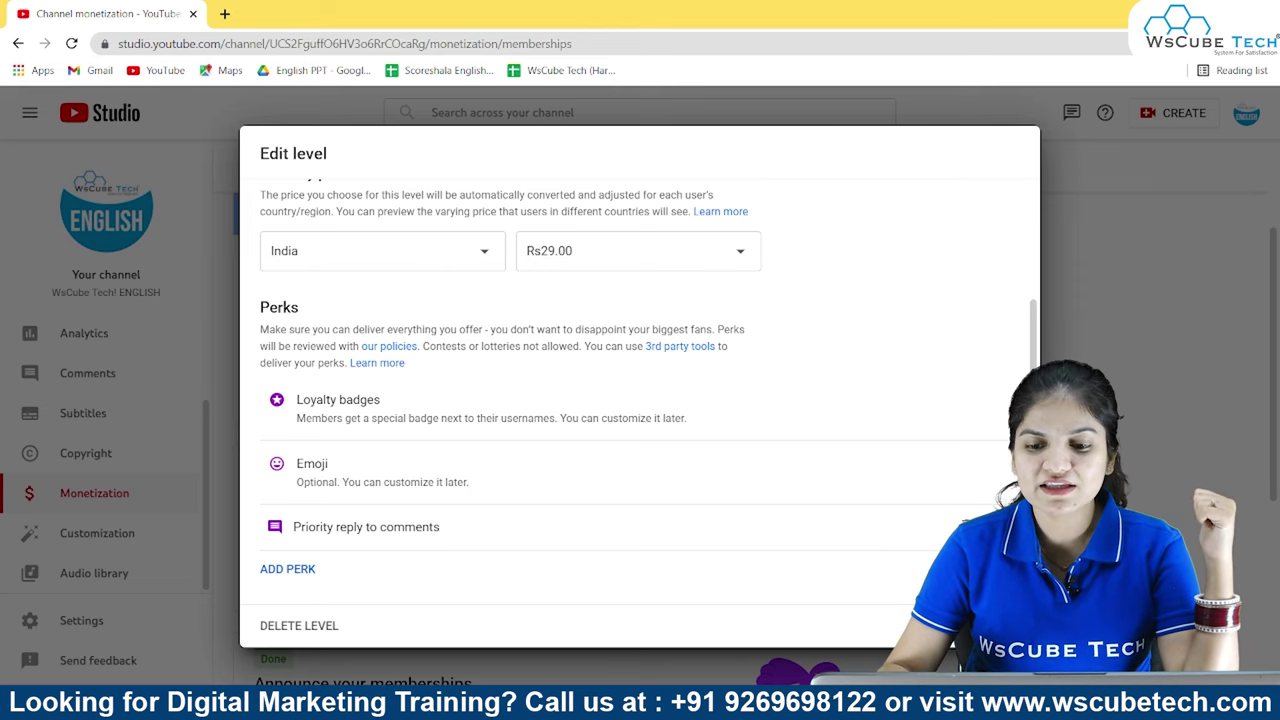
left_click(1000, 625)
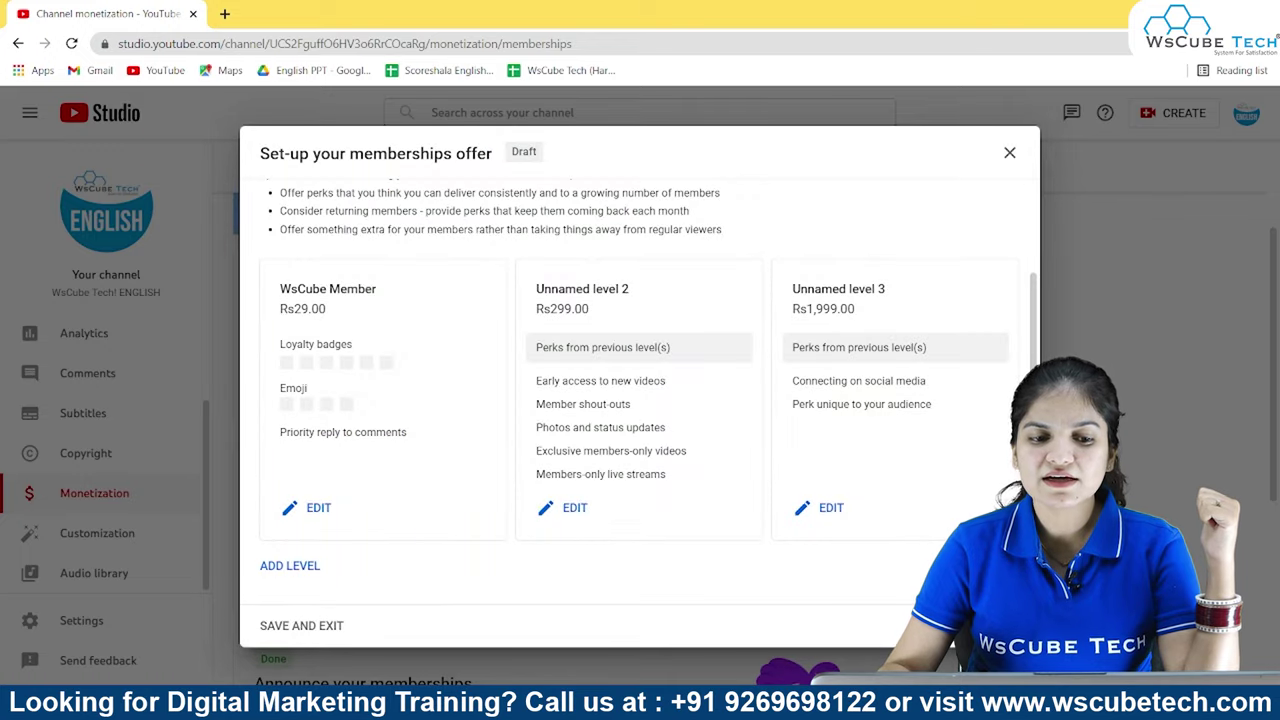
Name the second membership level "WsCube Super Member" and set its monthly price for India to Rs89.00
left_click(555, 507)
left_click(420, 258)
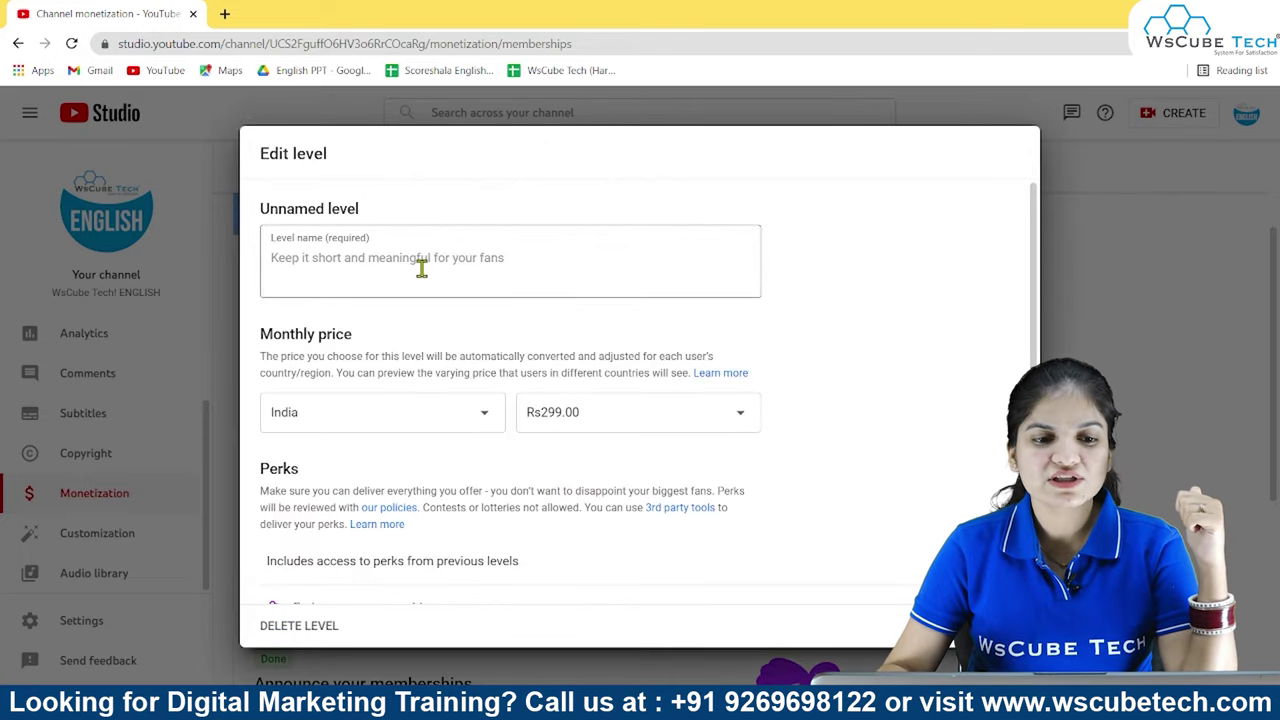
type("WsCube S")
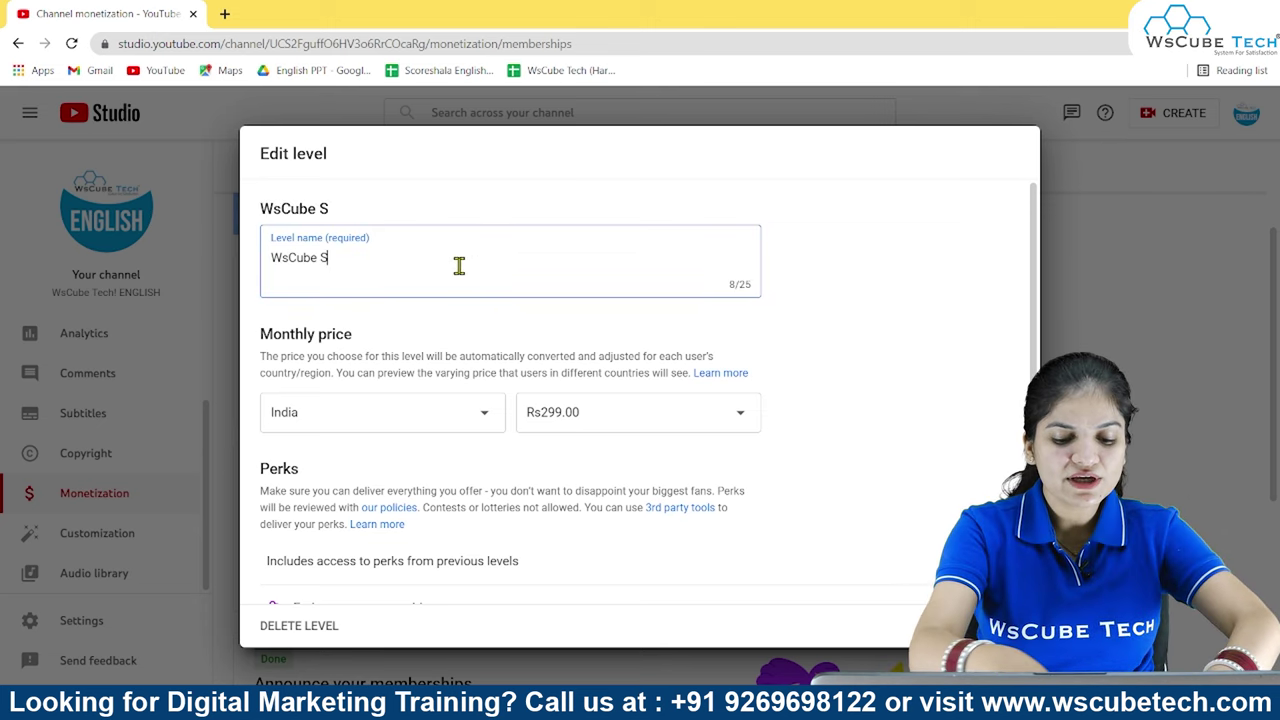
type("uper Member")
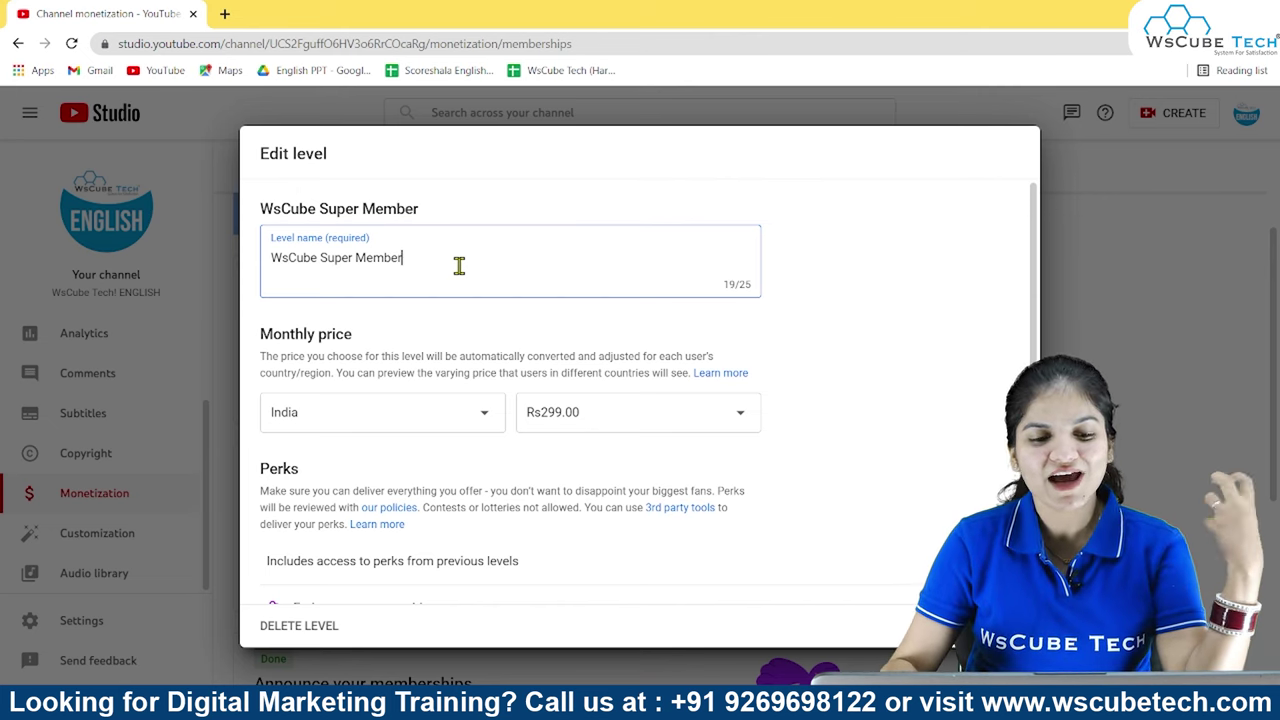
left_click(681, 422)
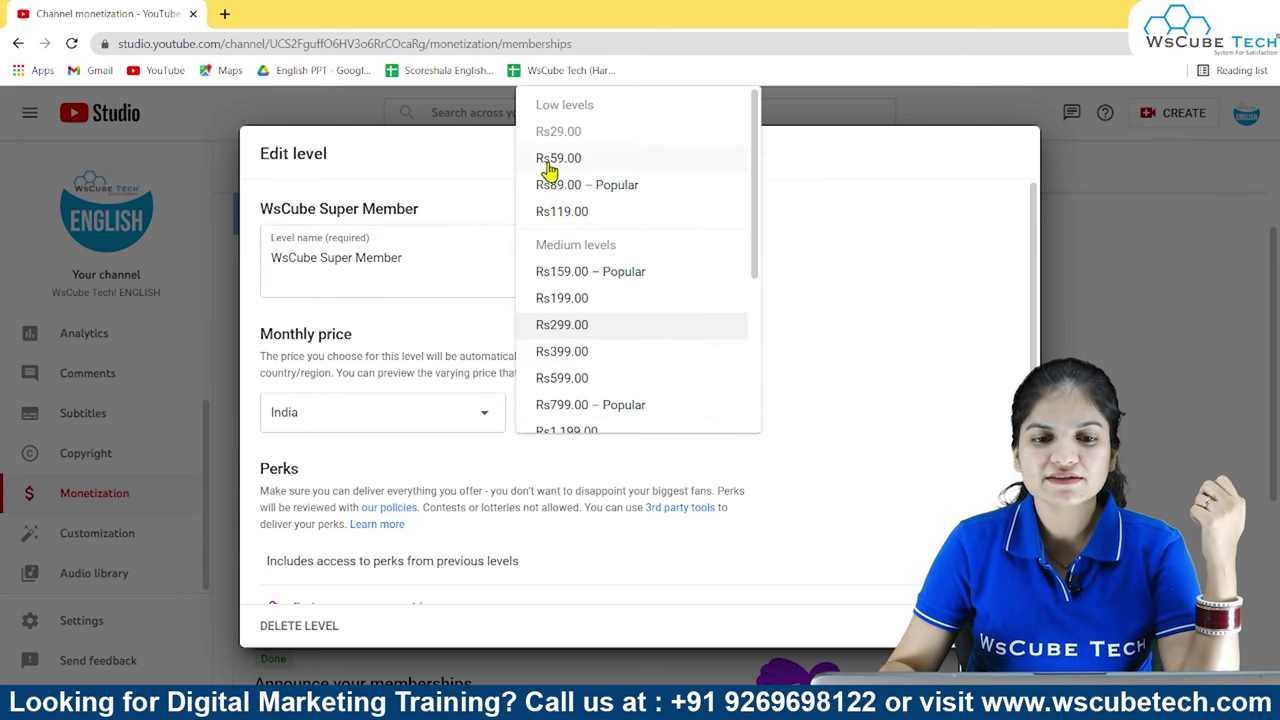
left_click(573, 188)
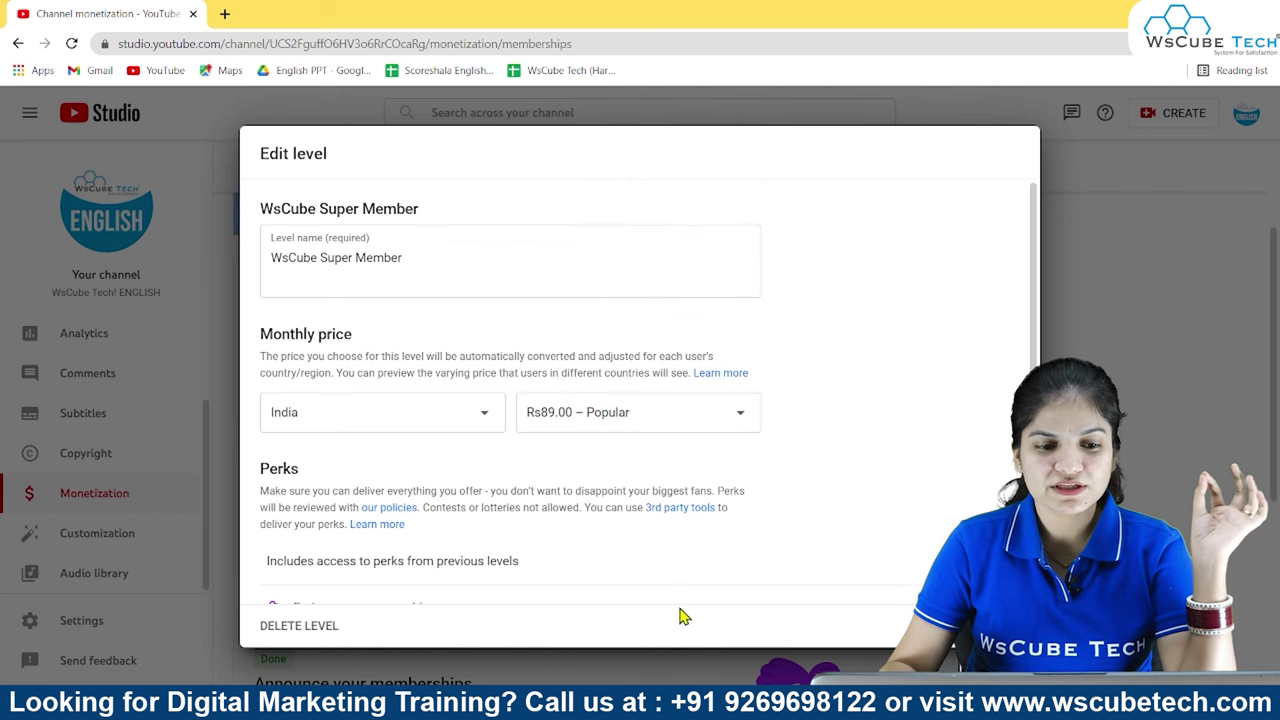
Remove the exclusive members-only videos and members-only live streams perks from the WsCube Super Member level
scroll(608, 509, "down", 5)
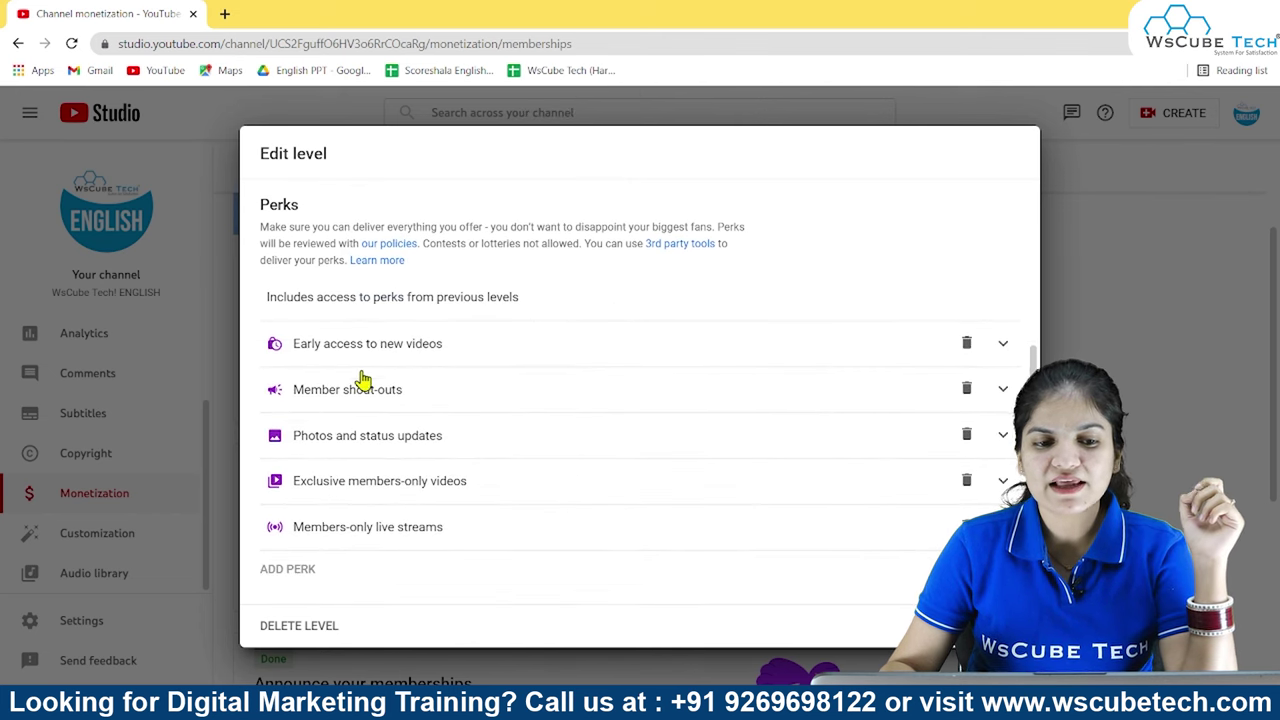
scroll(371, 455, "up", 3)
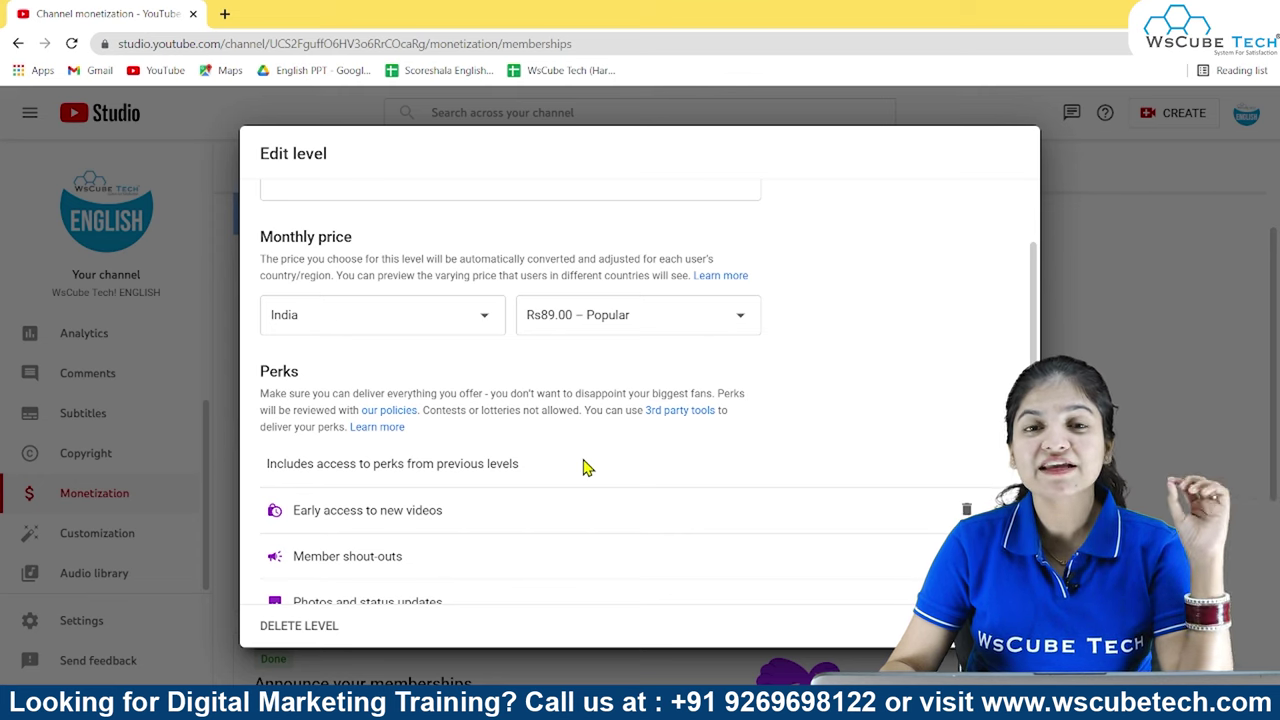
scroll(551, 464, "down", 1)
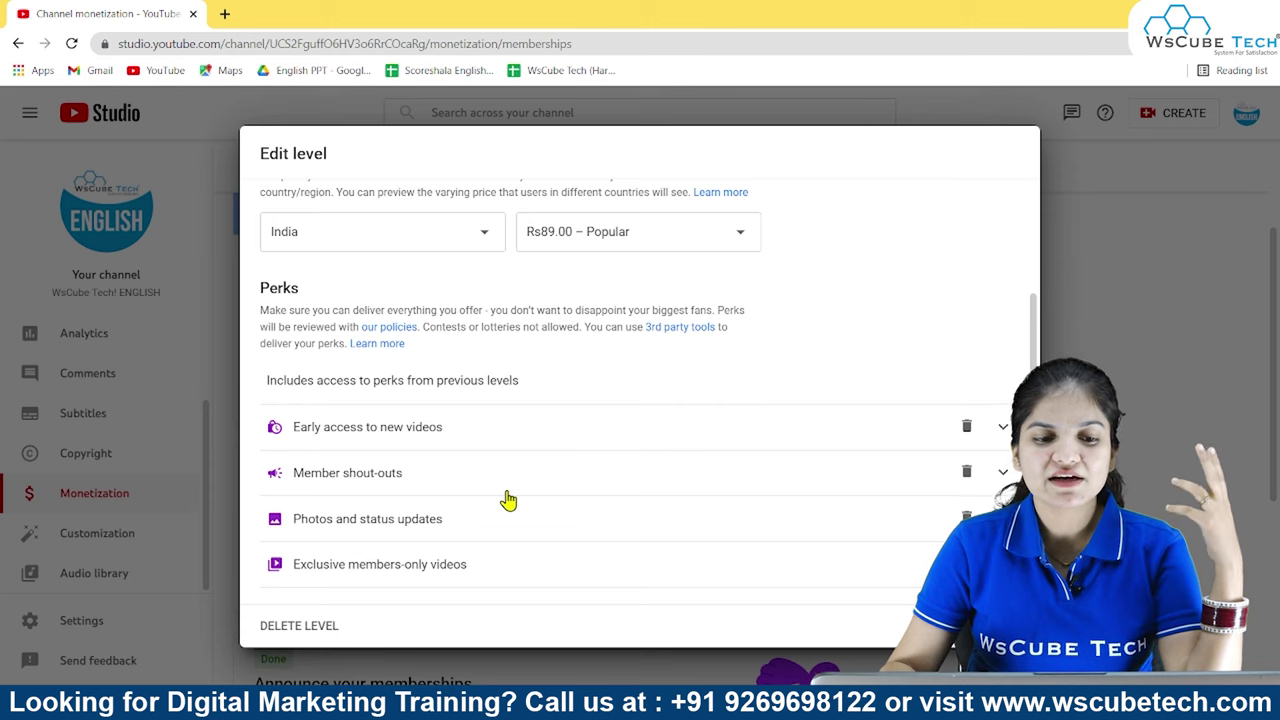
scroll(503, 500, "down", 1)
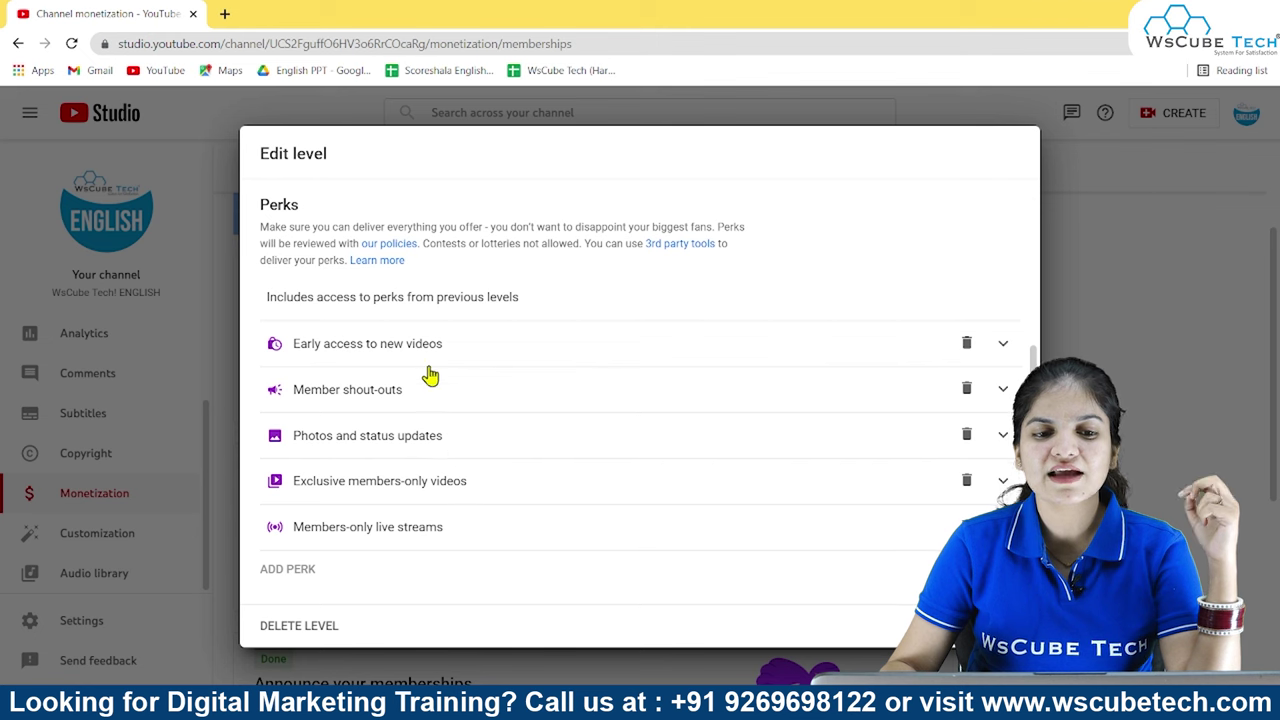
scroll(329, 246, "up", 3)
scroll(491, 480, "down", 3)
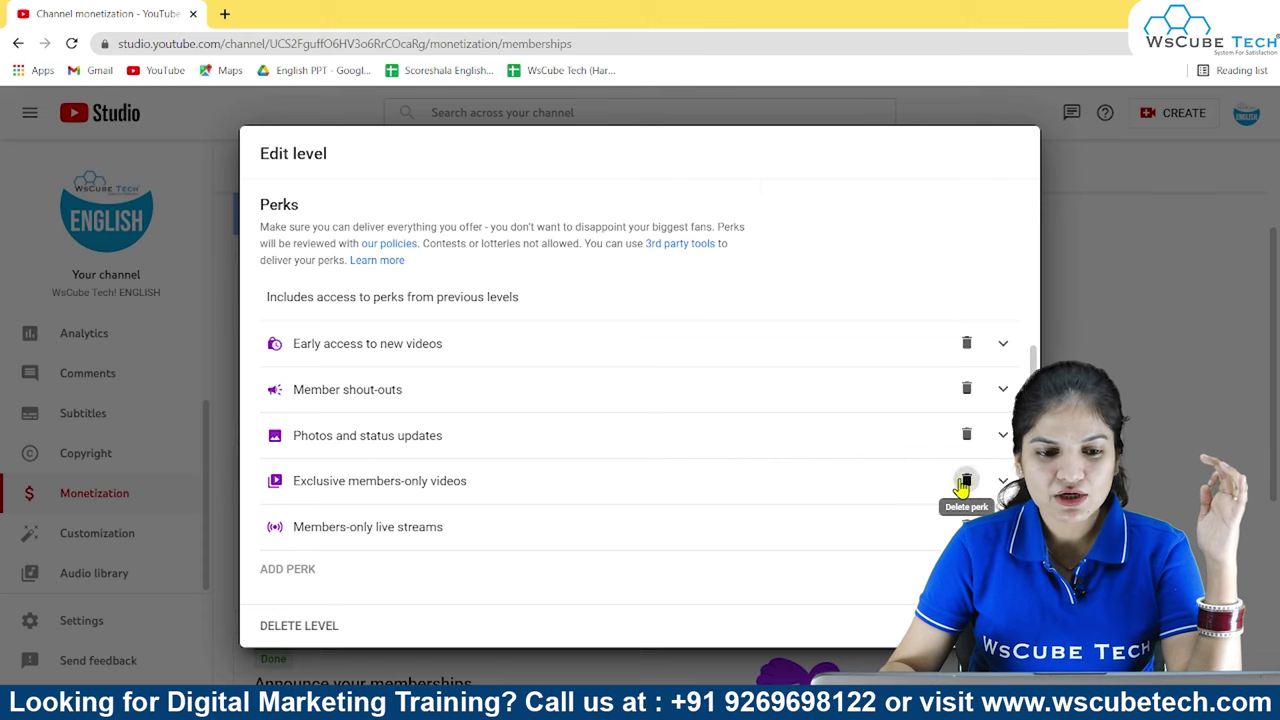
left_click(965, 482)
left_click(966, 526)
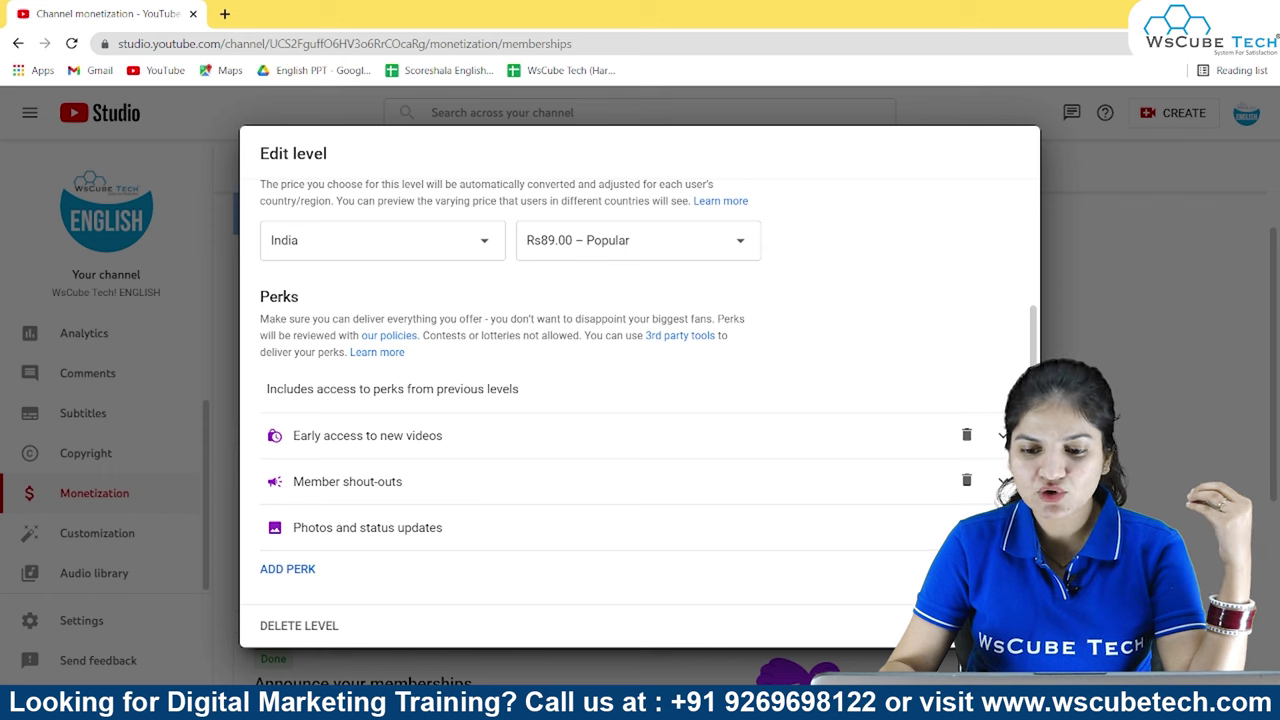
Name the third membership level "WsCube King Member" and set its monthly price for India to Rs199.00
left_click(808, 507)
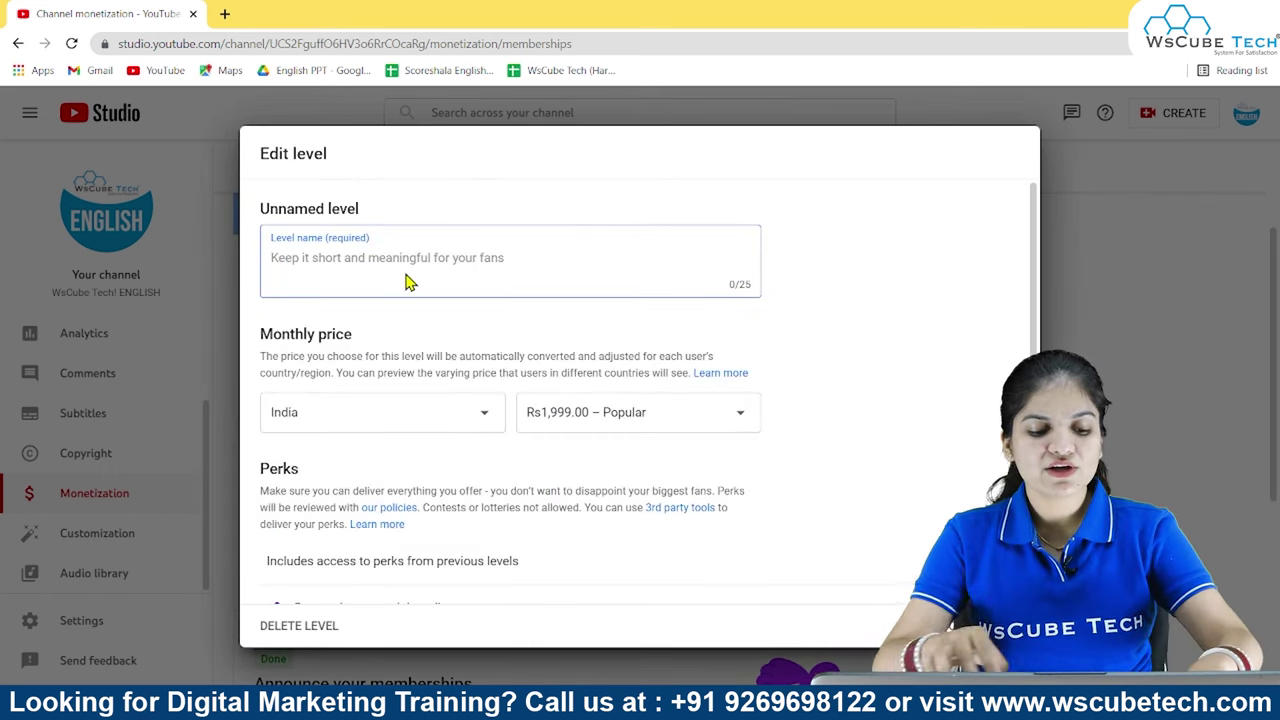
type("ws")
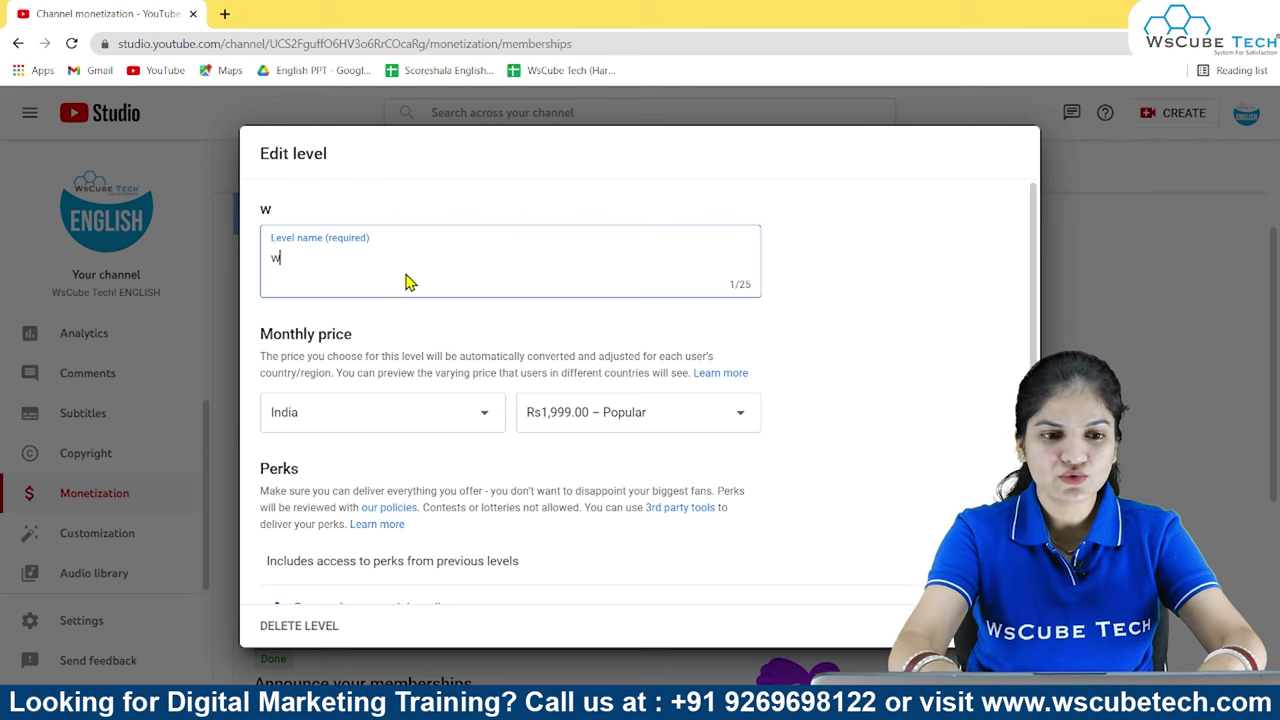
key("BackSpace")
type("WsCube King Member")
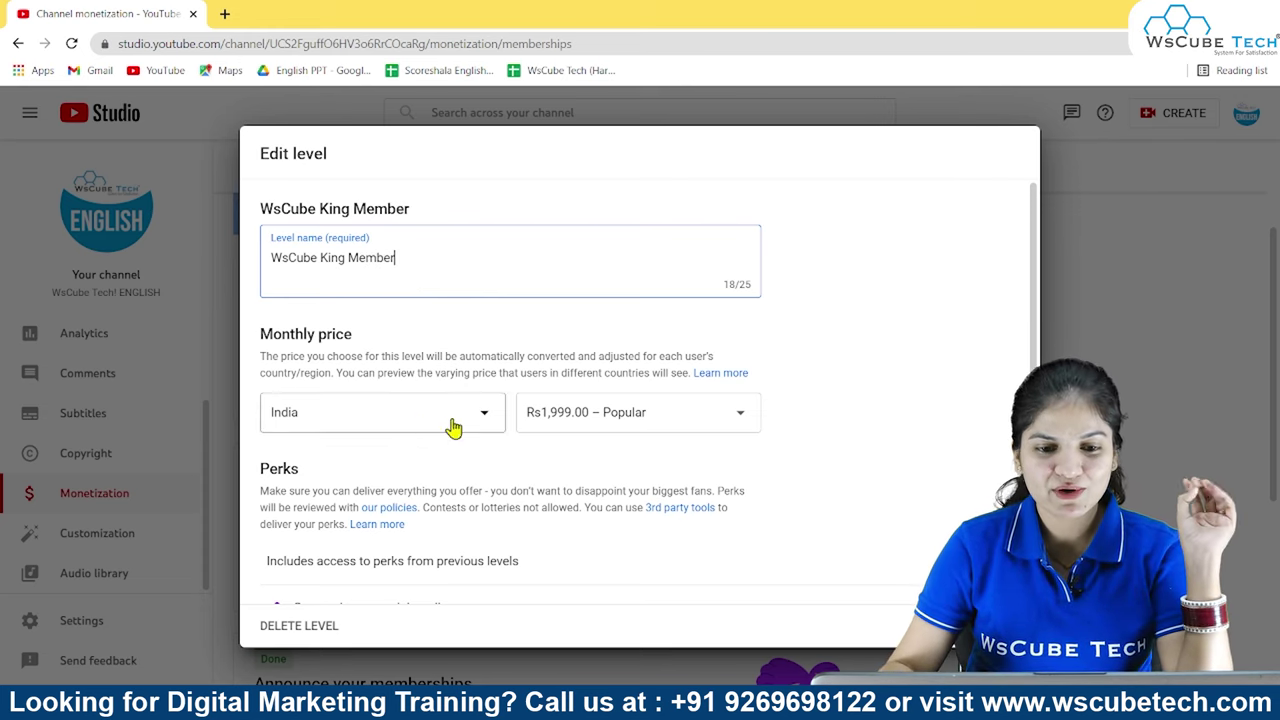
left_click(614, 420)
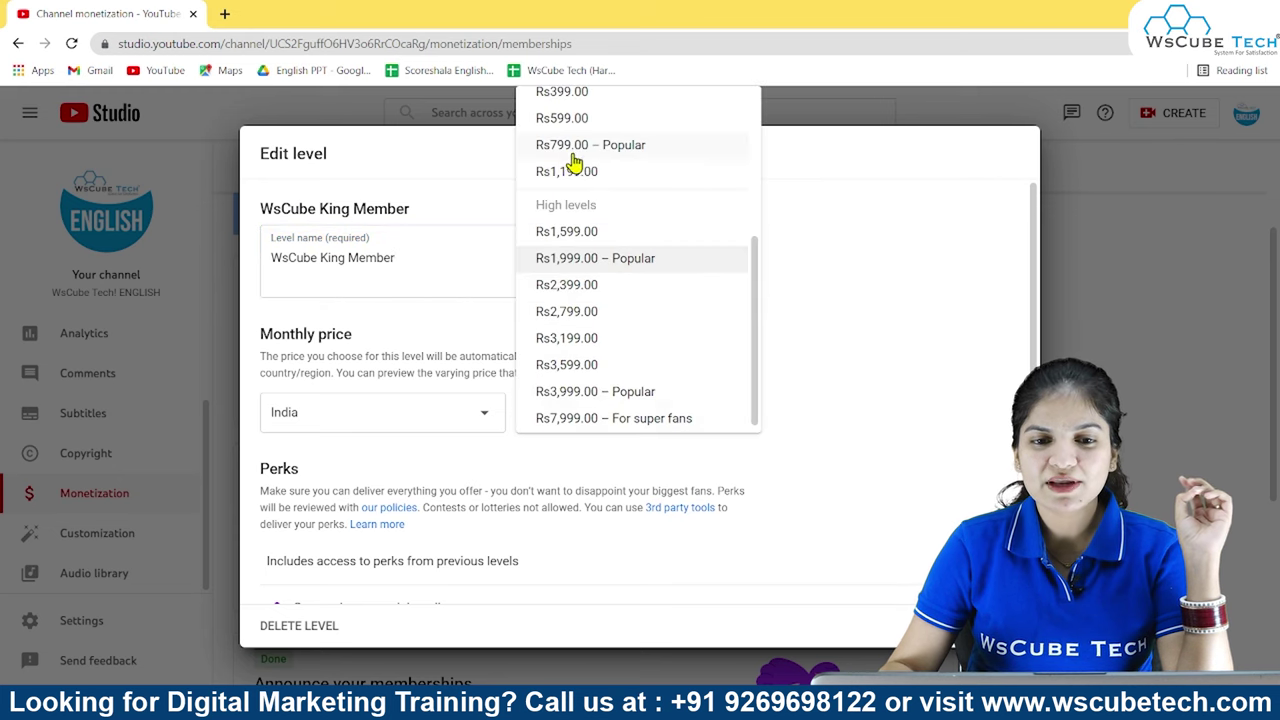
scroll(575, 160, "up", 2)
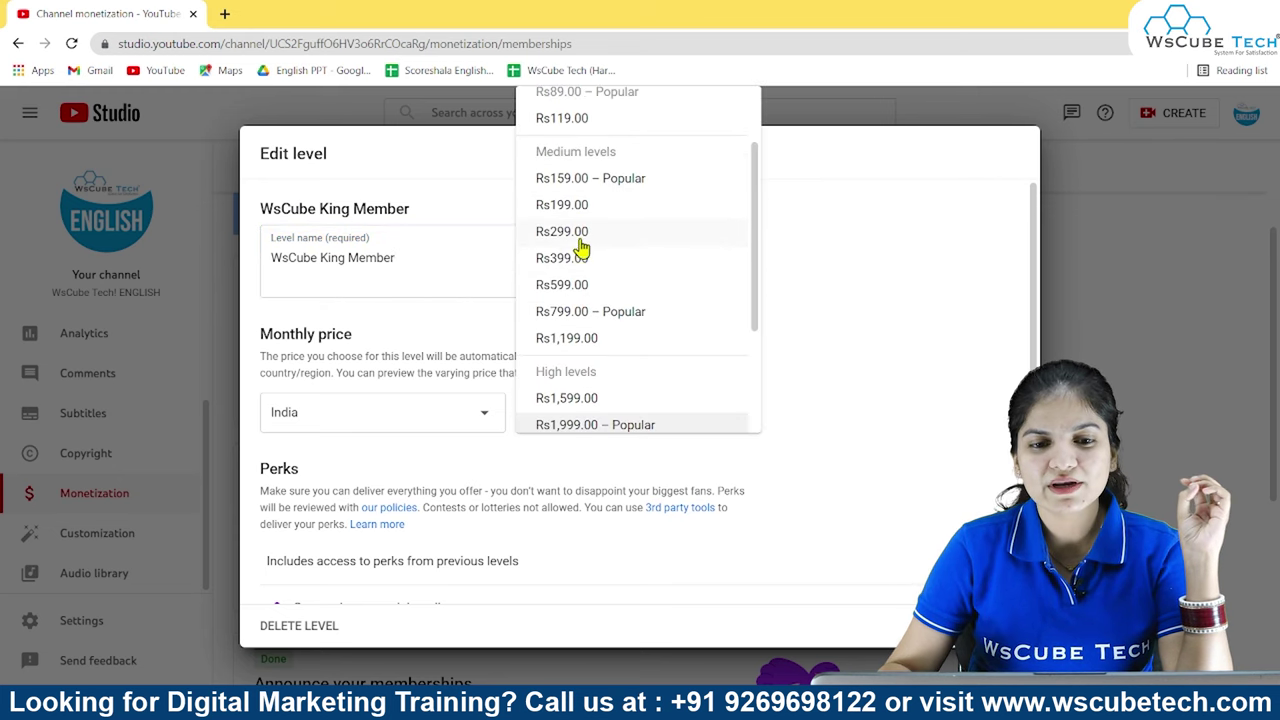
left_click(574, 205)
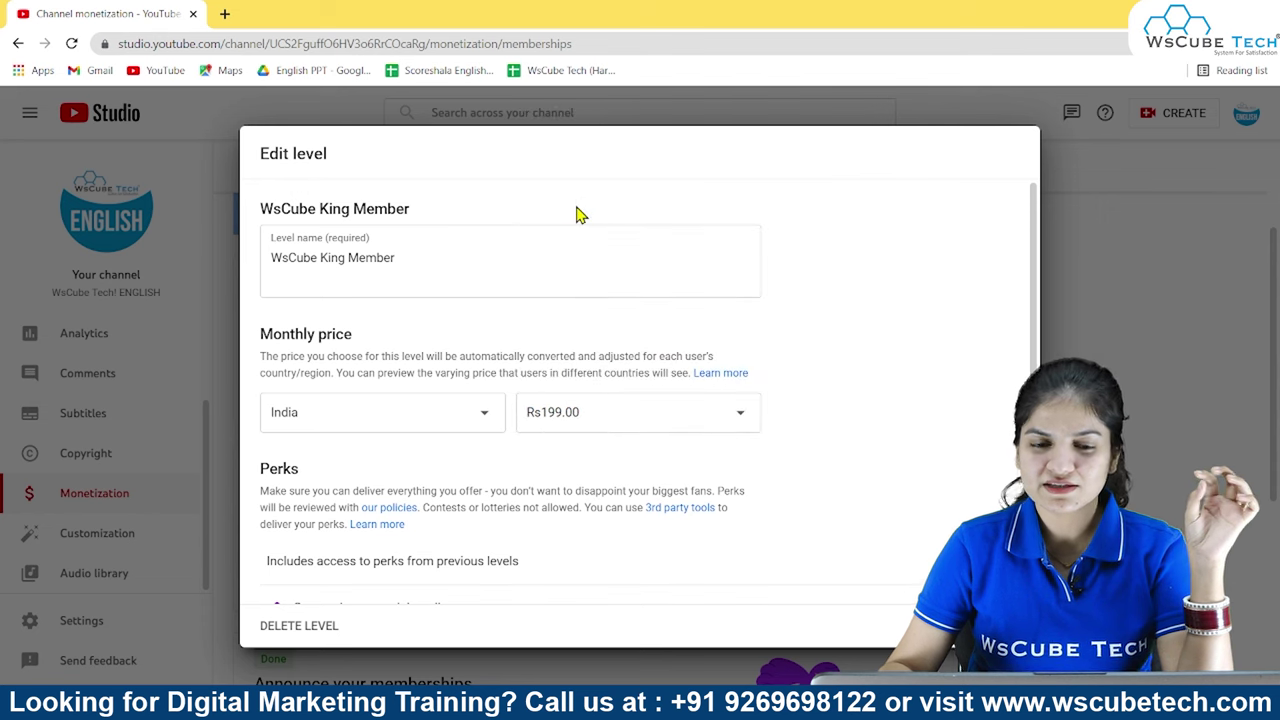
Add the exclusive members-only videos and members-only live streams perks to the WsCube King Member level
scroll(620, 455, "down", 2)
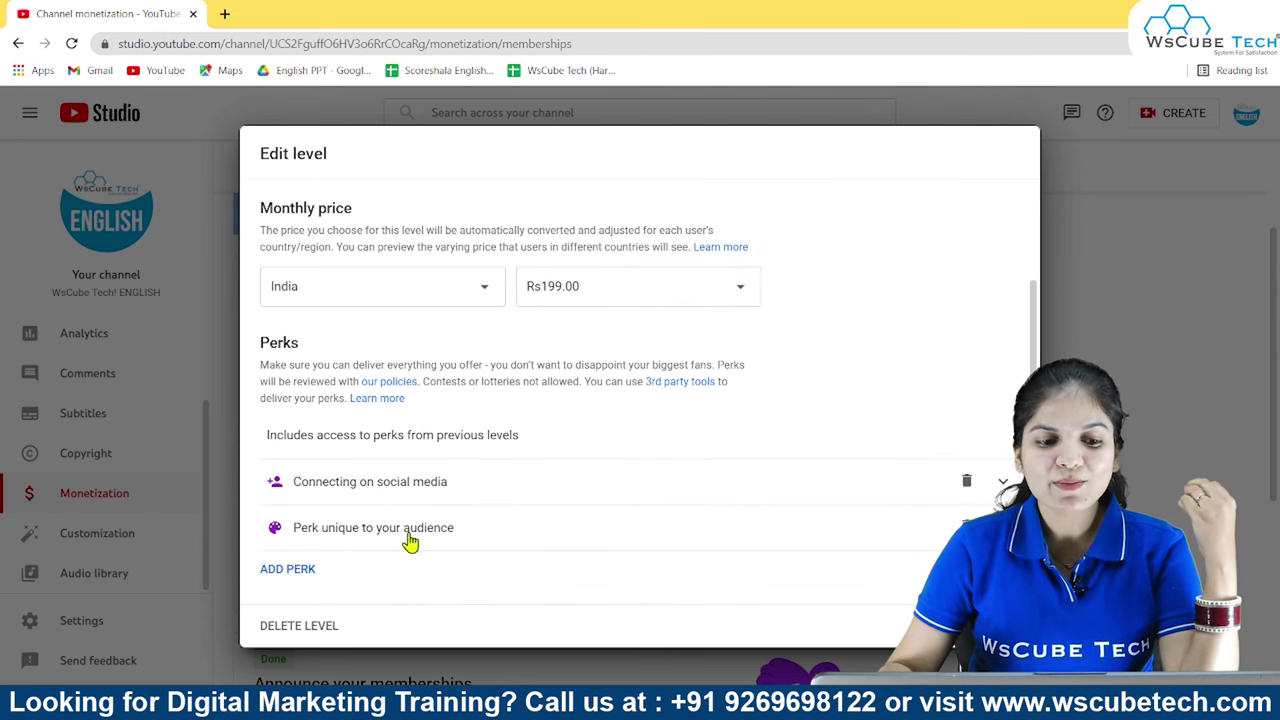
left_click(290, 570)
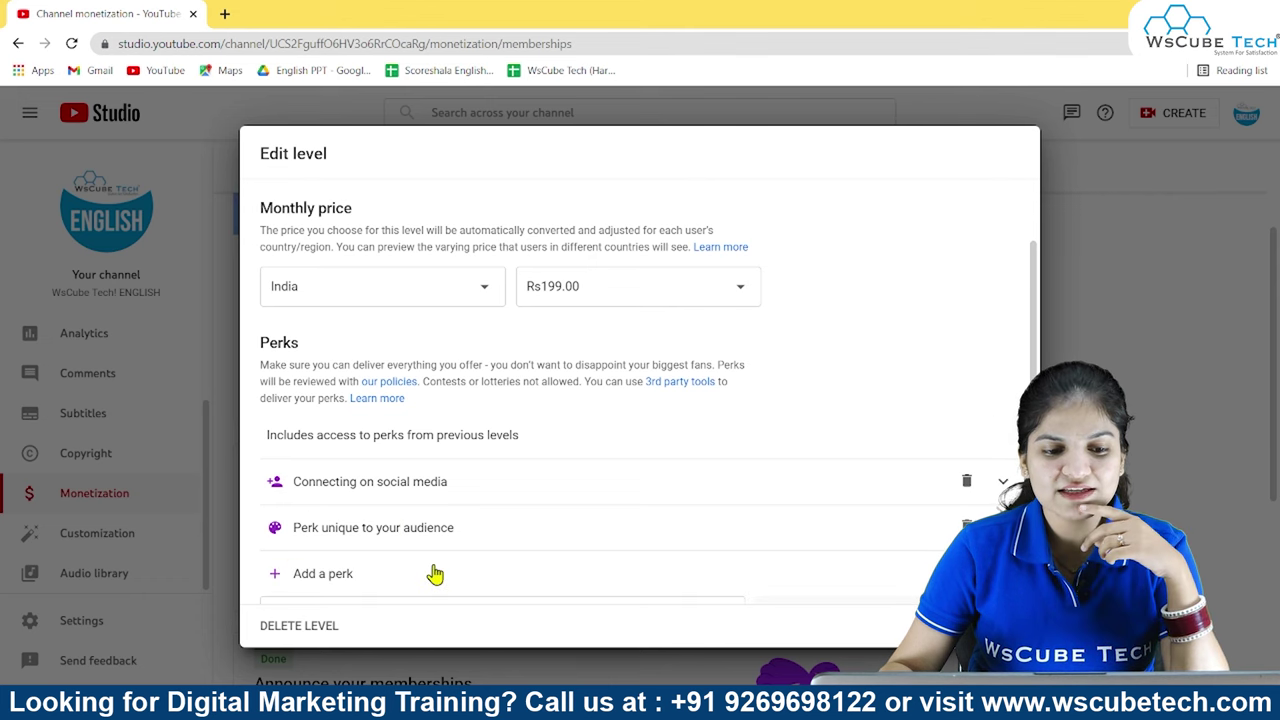
scroll(434, 571, "down", 3)
left_click(400, 272)
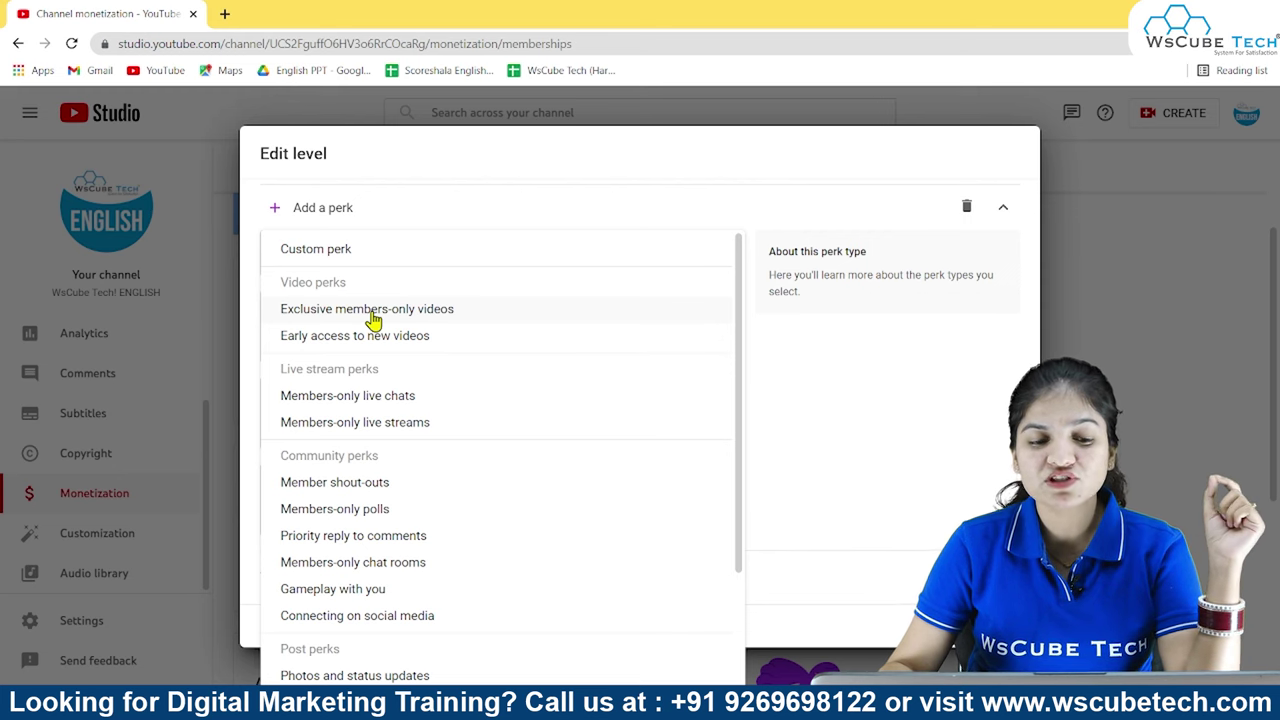
left_click(372, 318)
left_click(288, 489)
left_click(482, 458)
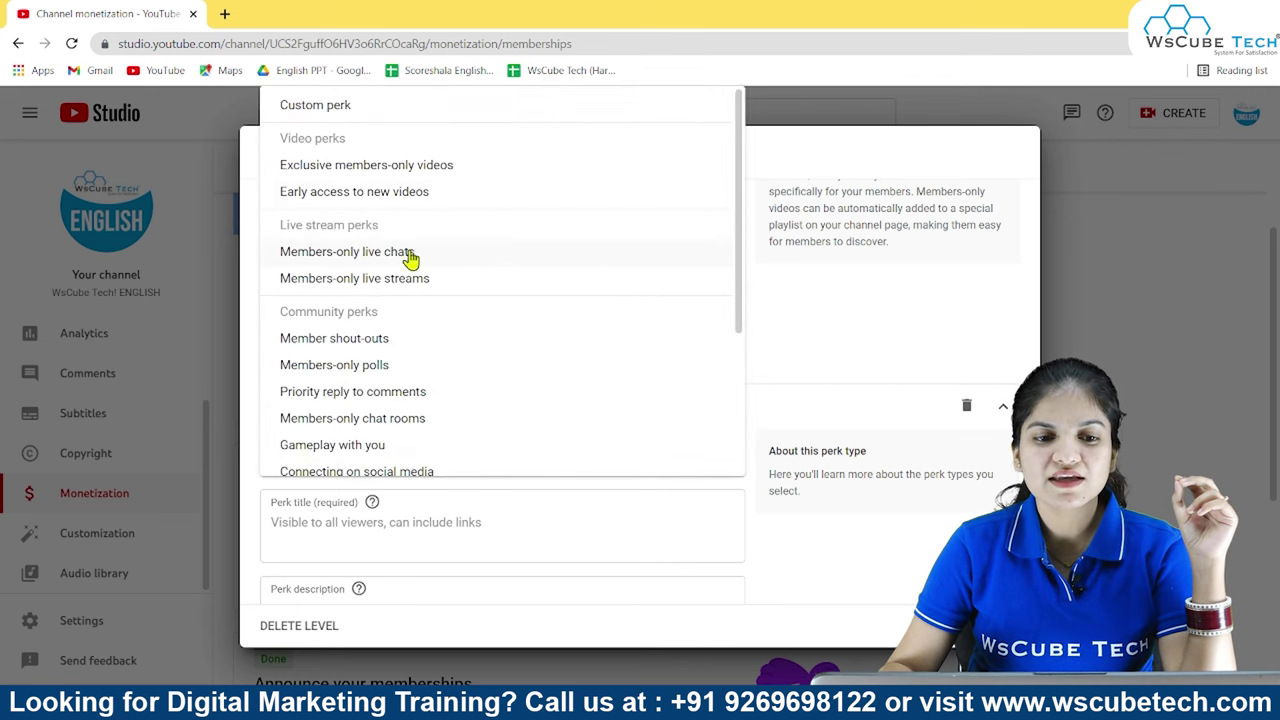
left_click(357, 281)
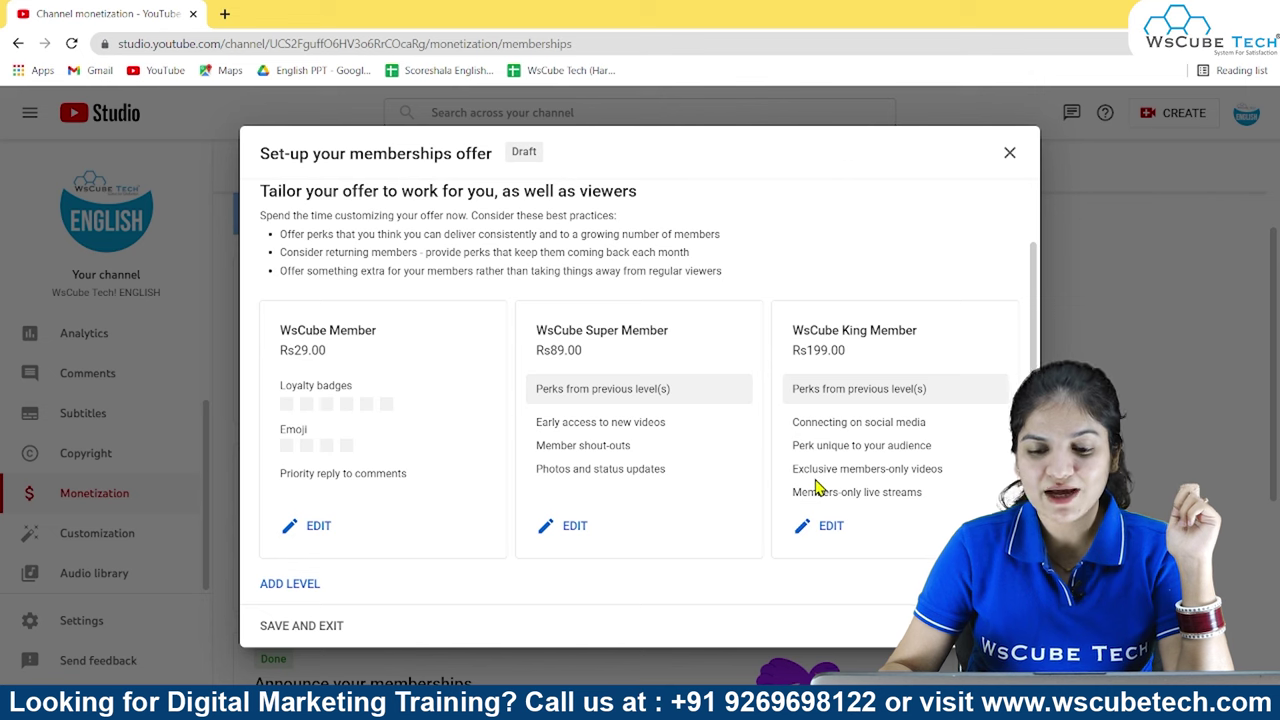
Advance the memberships offer to the review stage and acknowledge that prices cannot be changed once it is approved
left_click(960, 625)
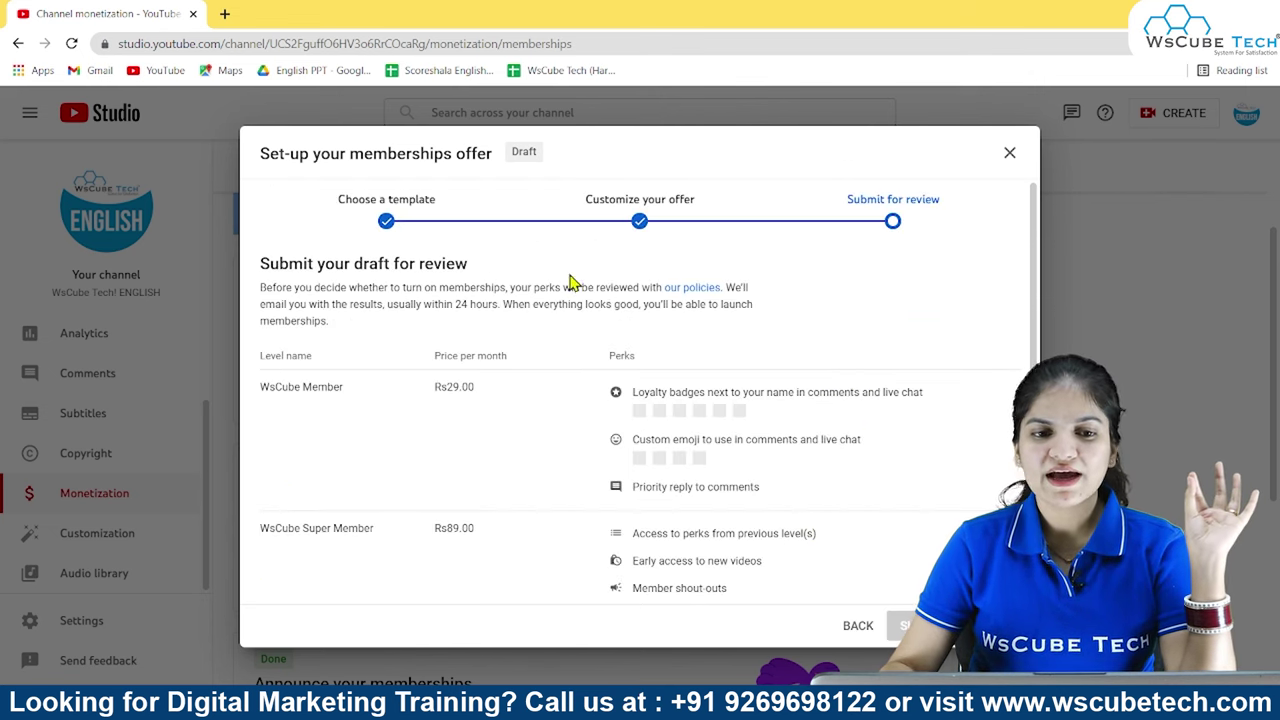
left_click(390, 224)
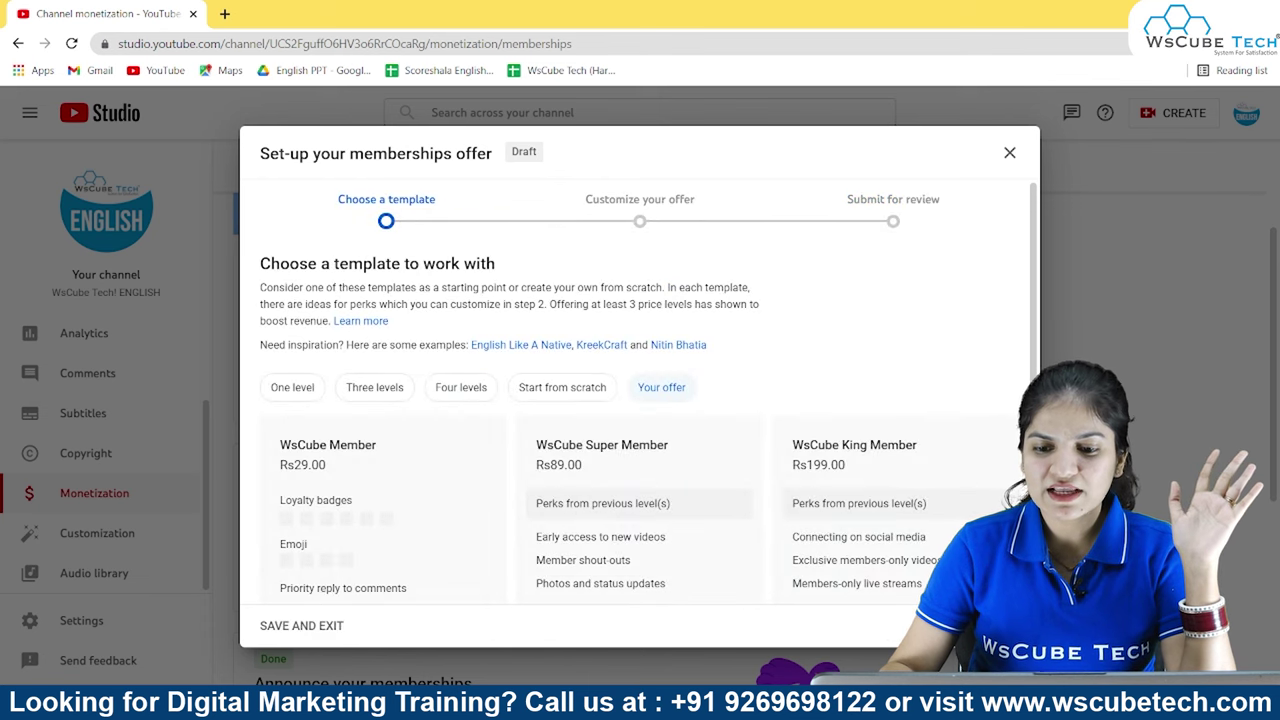
left_click(960, 625)
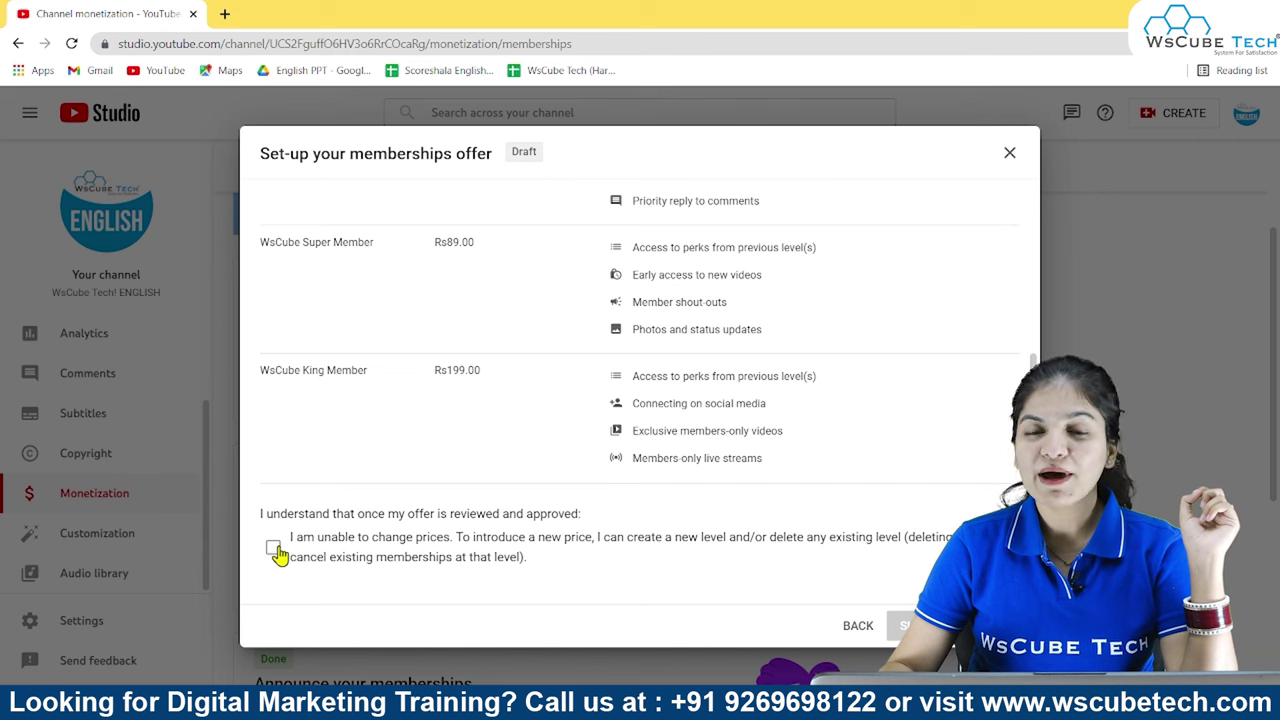
left_click(274, 549)
Accept the policy compliance statement for the offer, but cancel the submission and exit the memberships offer setup
scroll(712, 373, "up", 3)
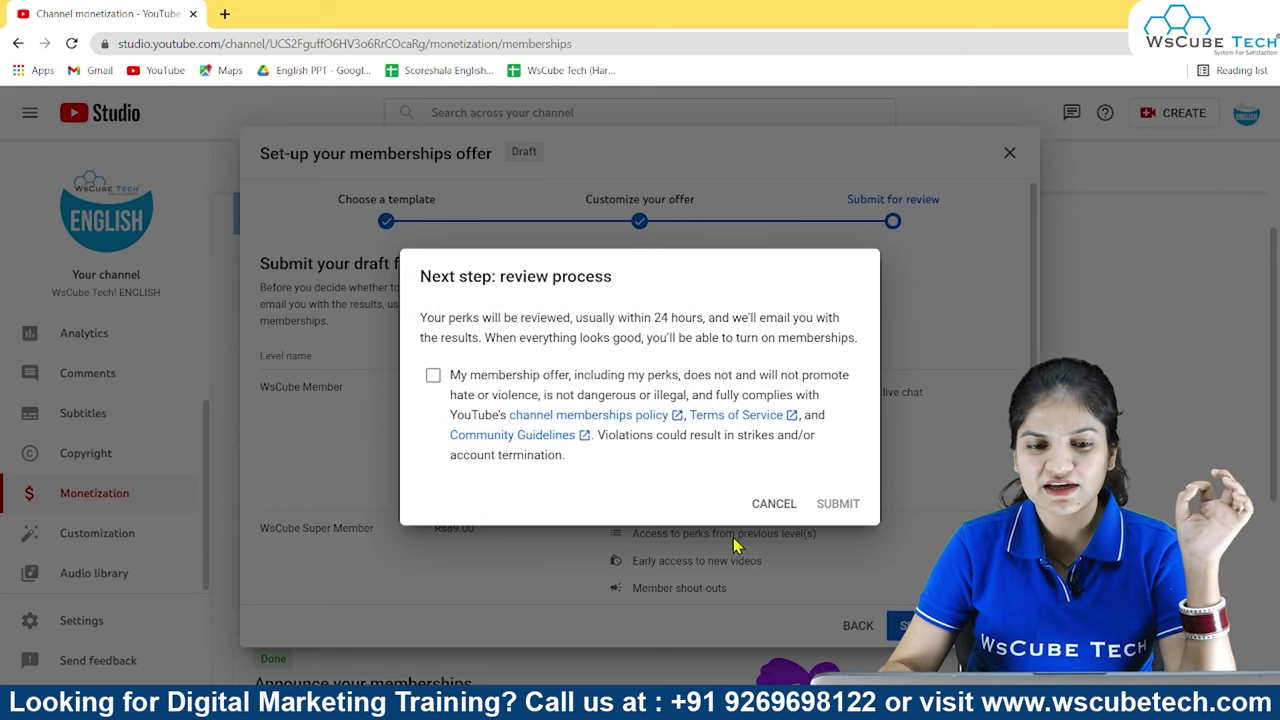
left_click(433, 375)
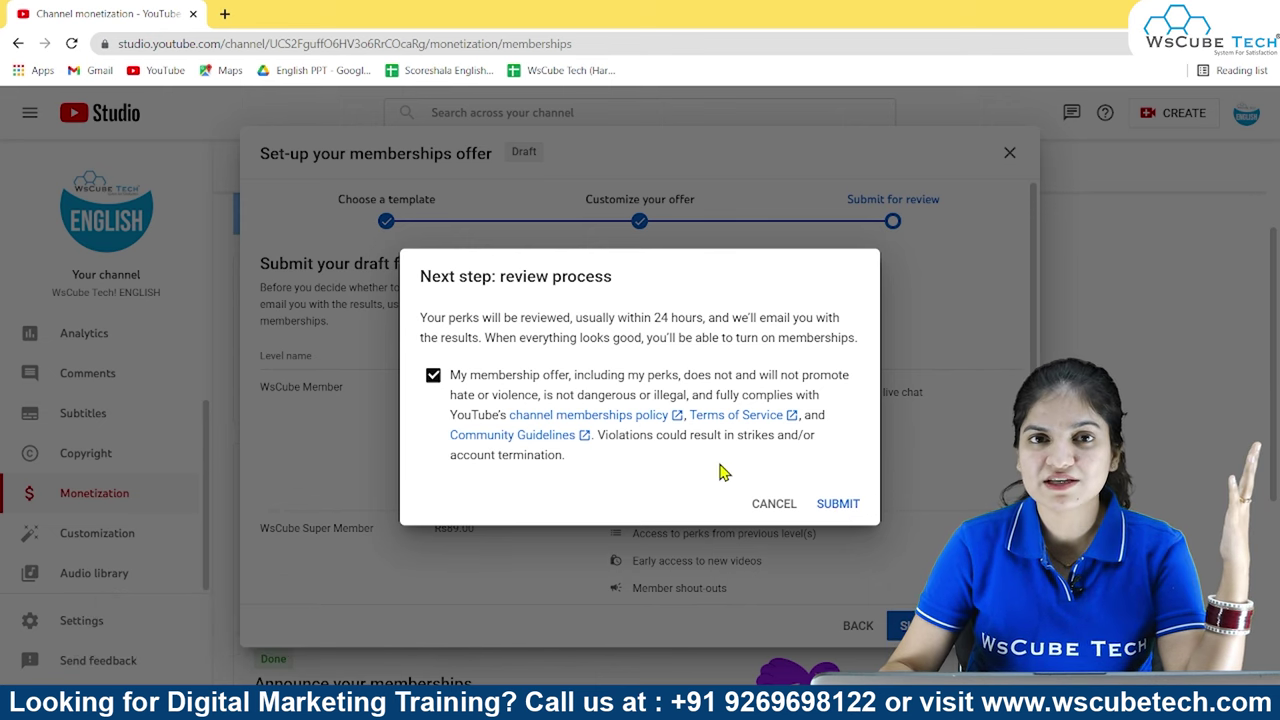
left_click(774, 505)
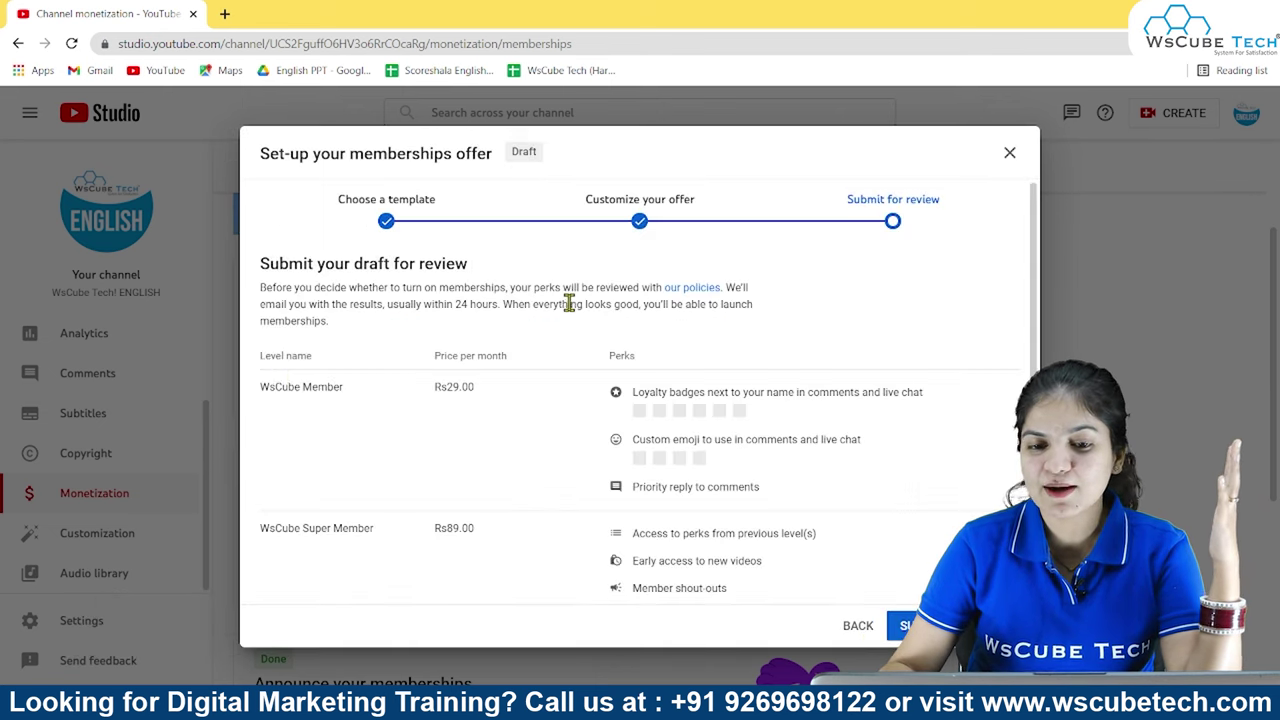
left_click(1009, 152)
left_click(723, 134)
Start the badges and emoji setup and choose the generic YouTube badges for members
scroll(690, 422, "down", 1)
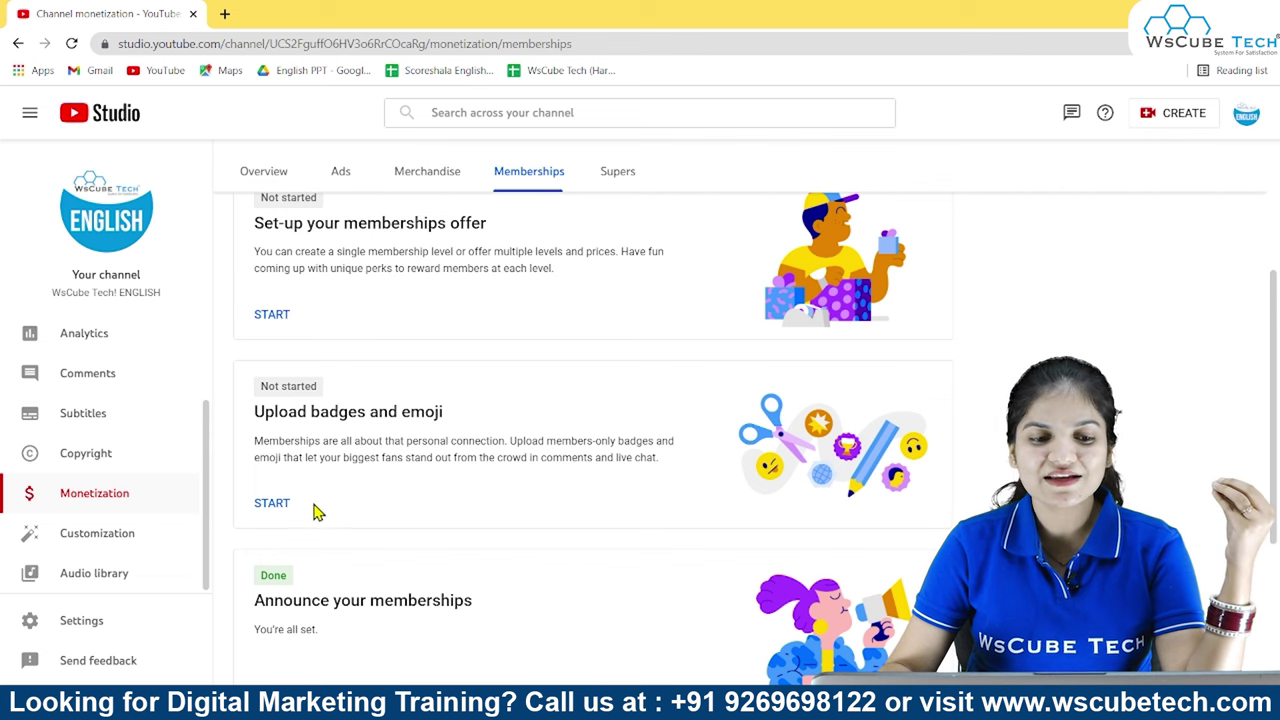
left_click(275, 505)
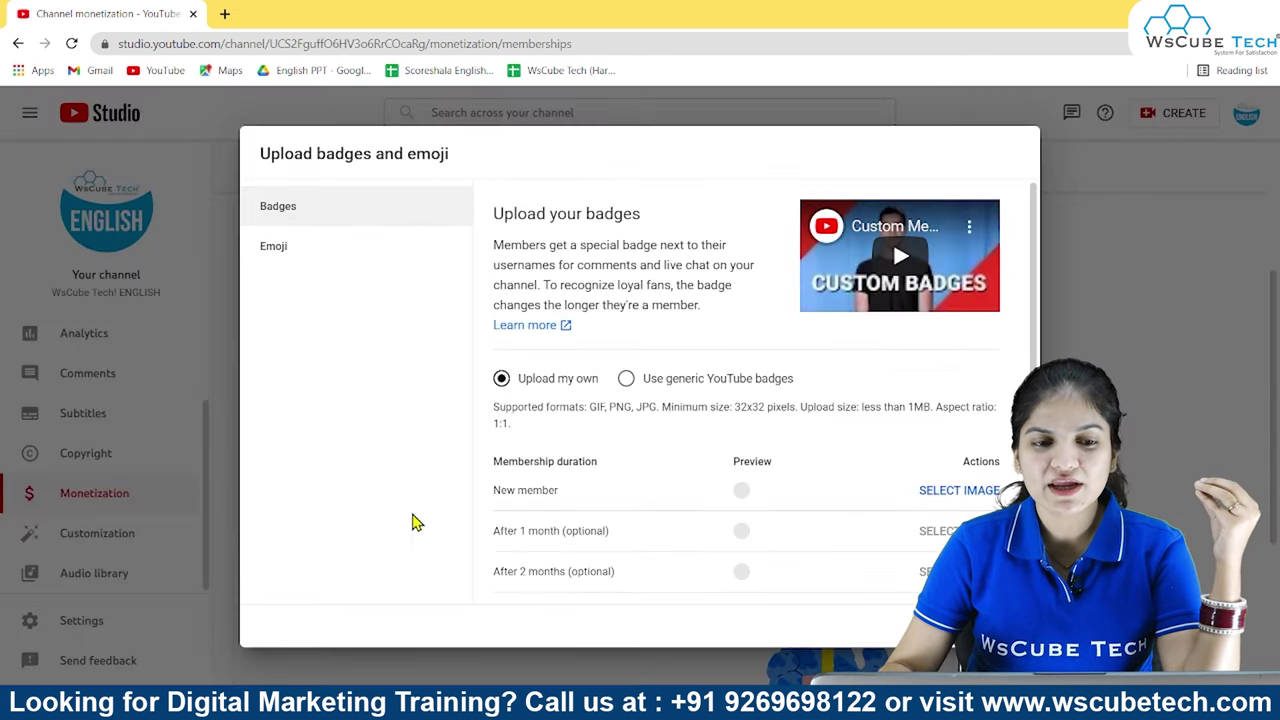
scroll(551, 407, "down", 1)
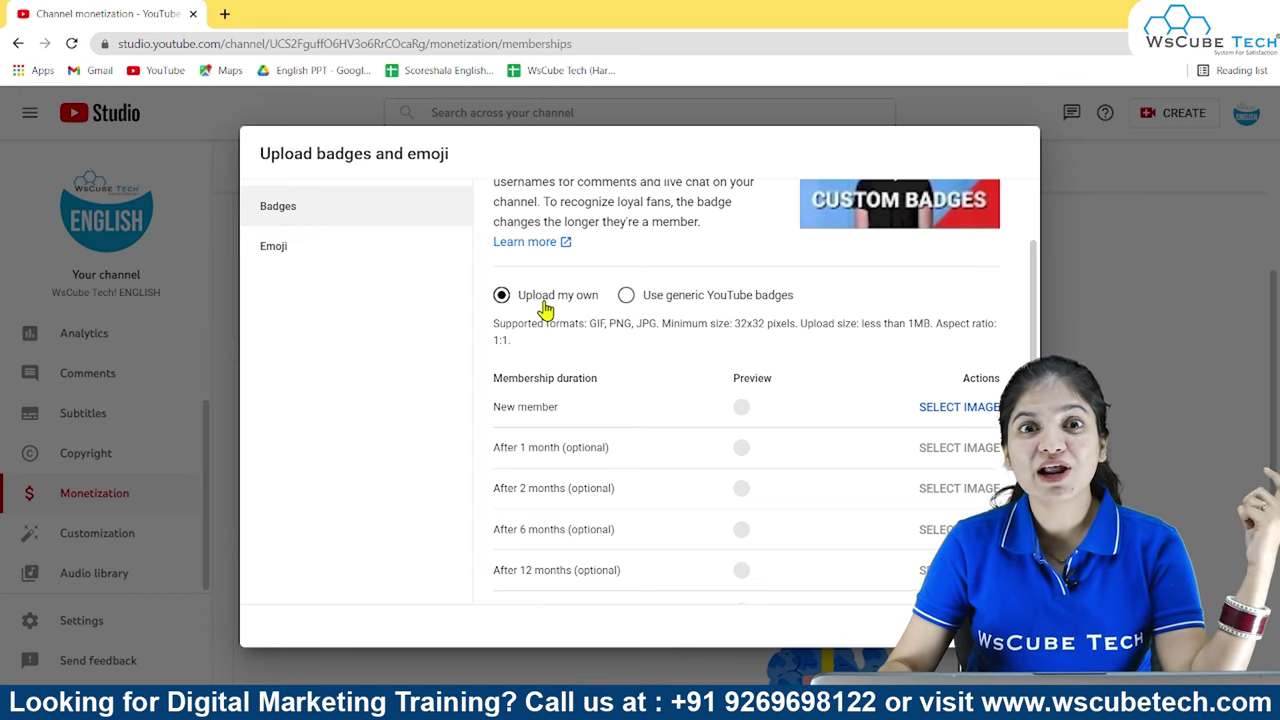
left_click(626, 295)
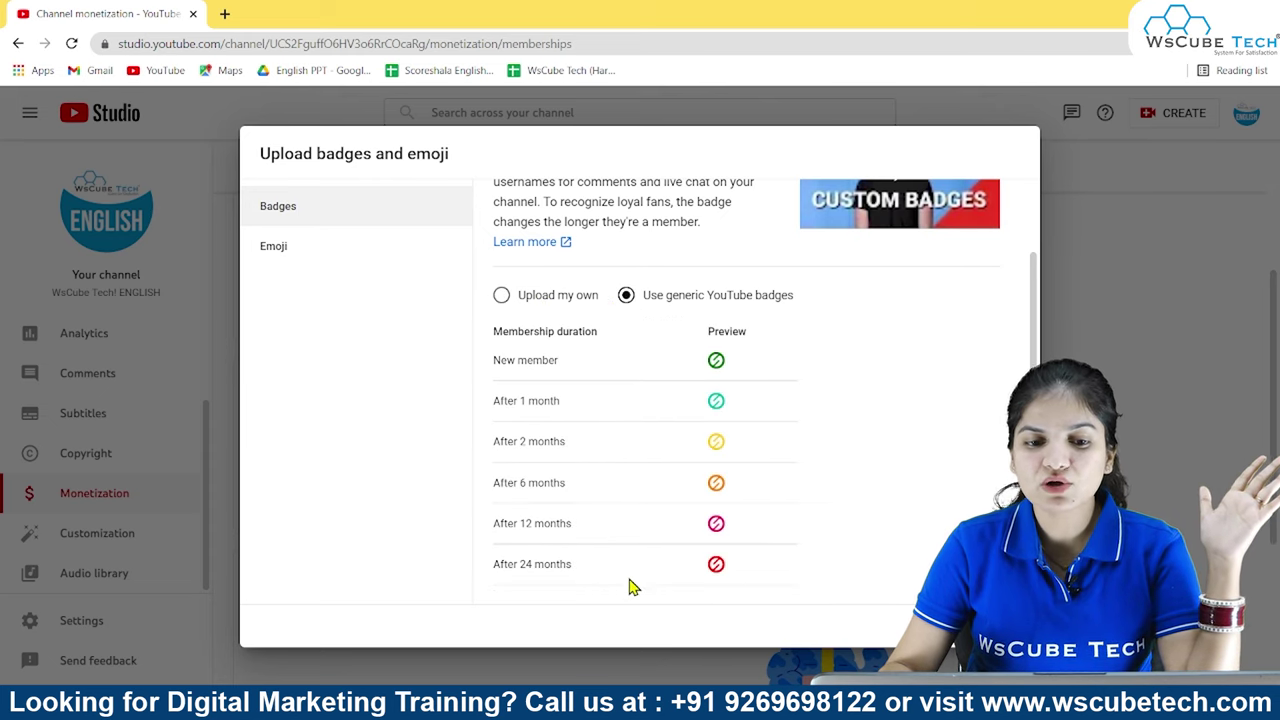